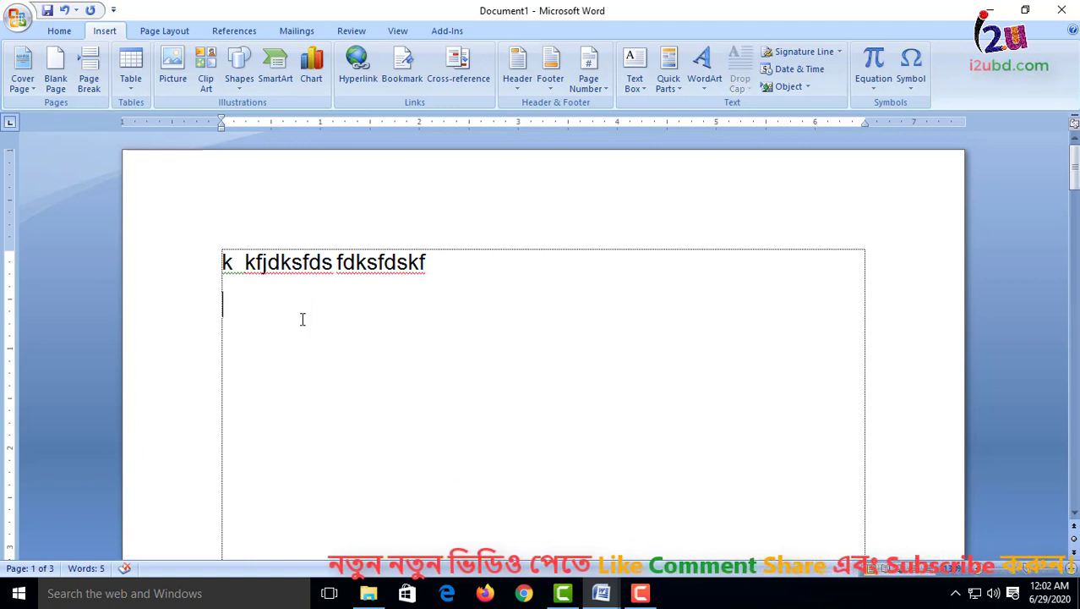
- Browse the built-in cover page designs and insert the Mod cover page into the document
click(33, 77)
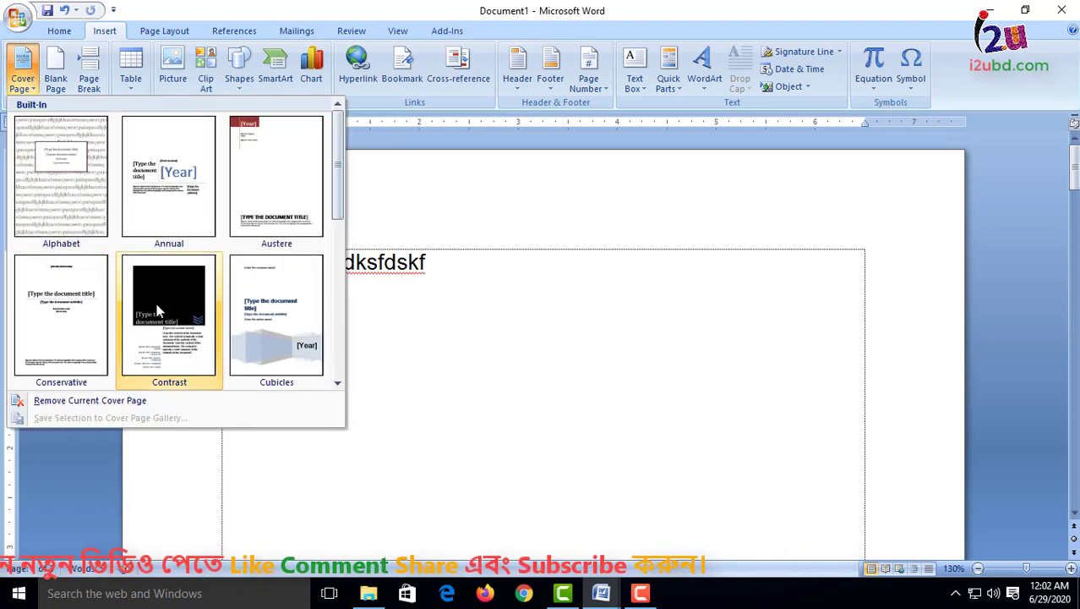
scroll(169, 254, down, 3)
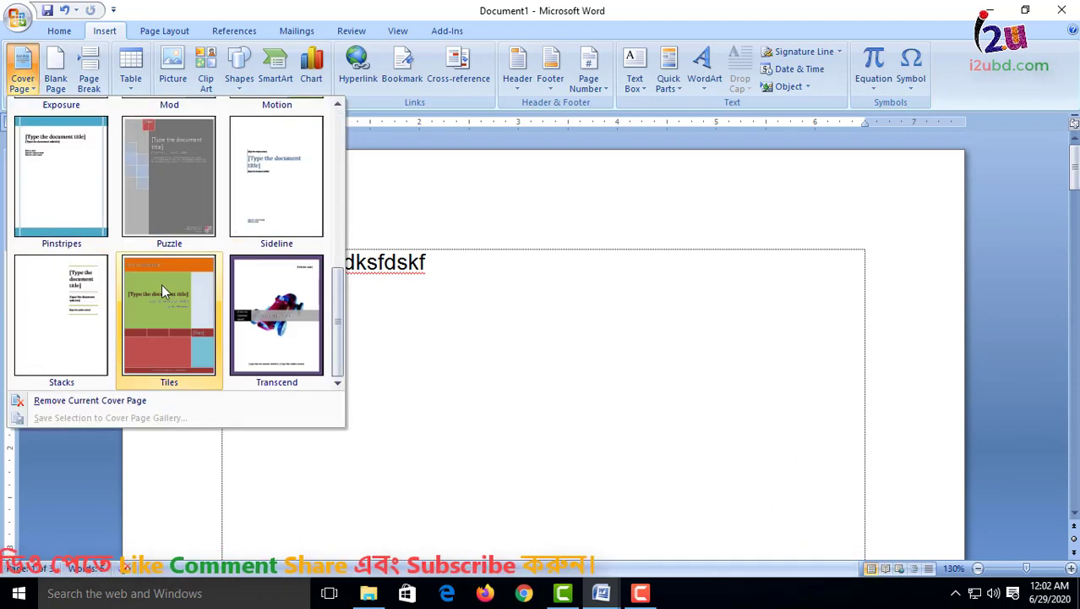
scroll(225, 352, up, 3)
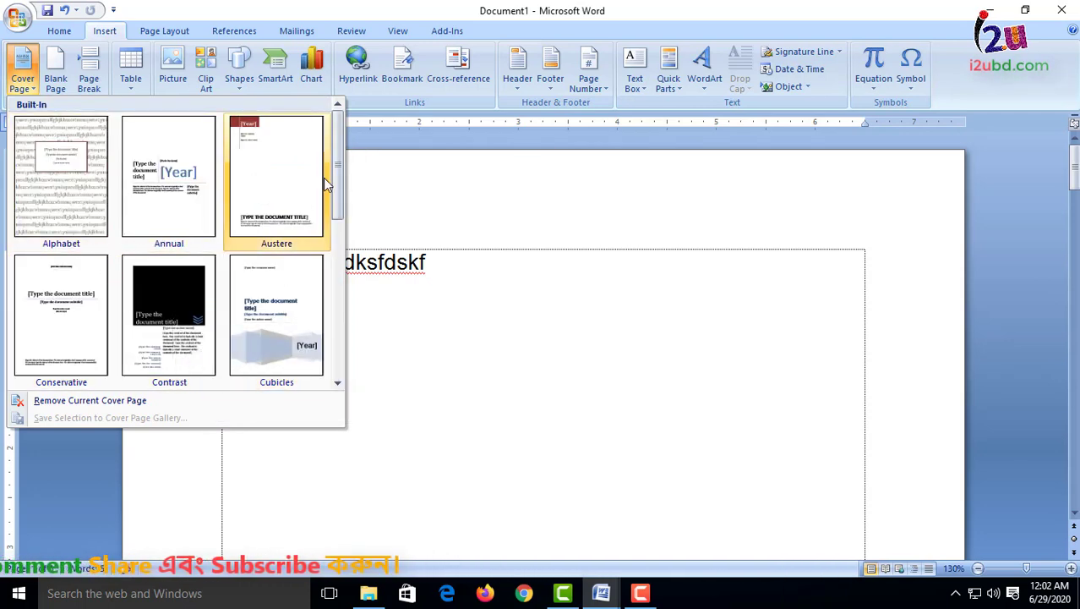
drag(338, 168, 332, 248)
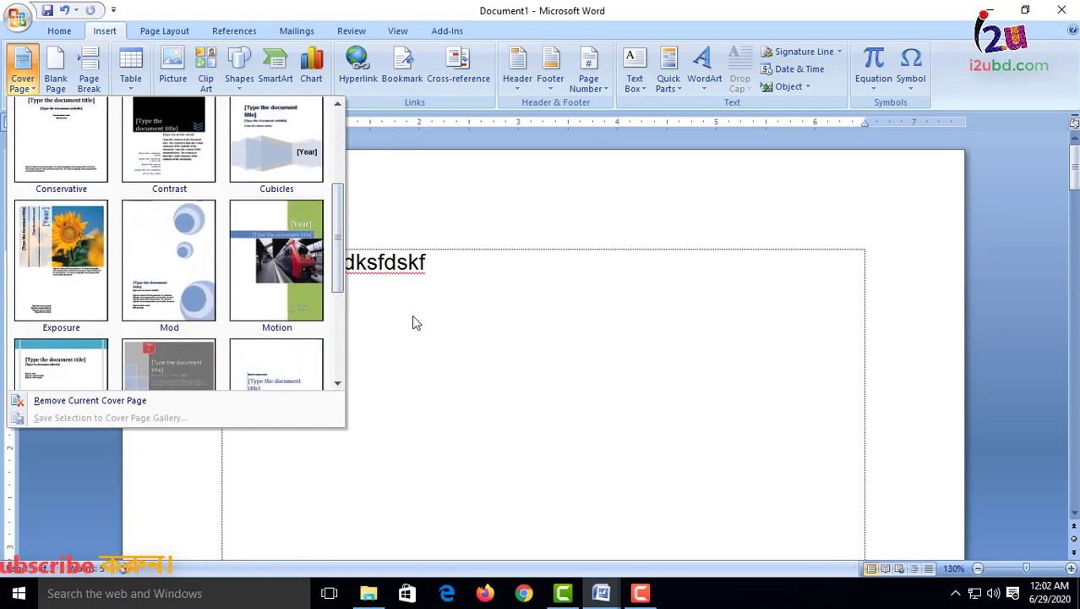
click(173, 266)
- Examine the Mod cover page's circle artwork and its title, subtitle, abstract, author and date placeholders
scroll(502, 284, up, 5)
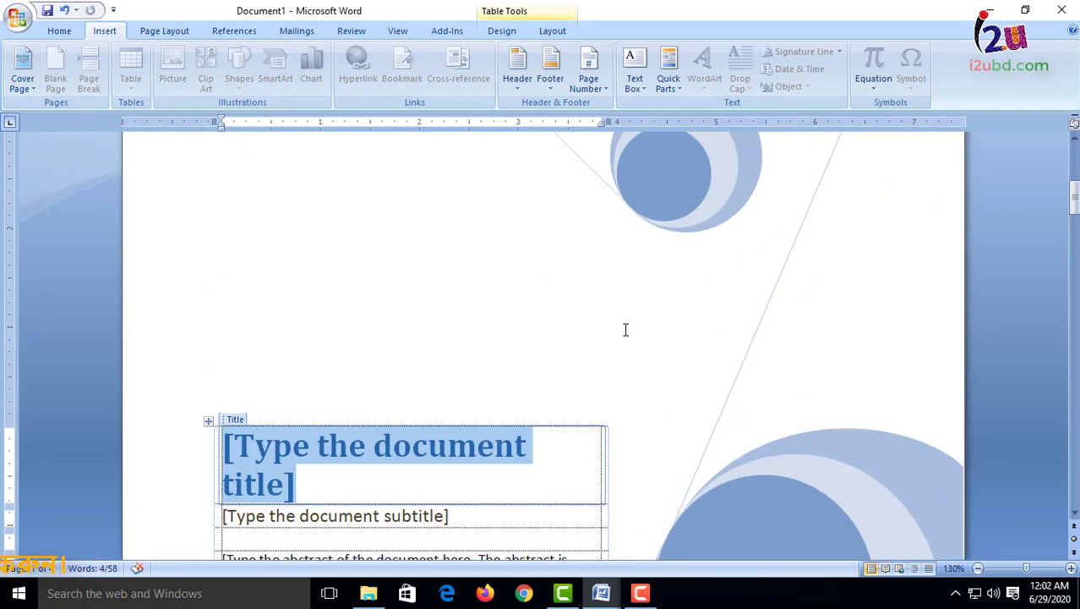
scroll(626, 329, up, 5)
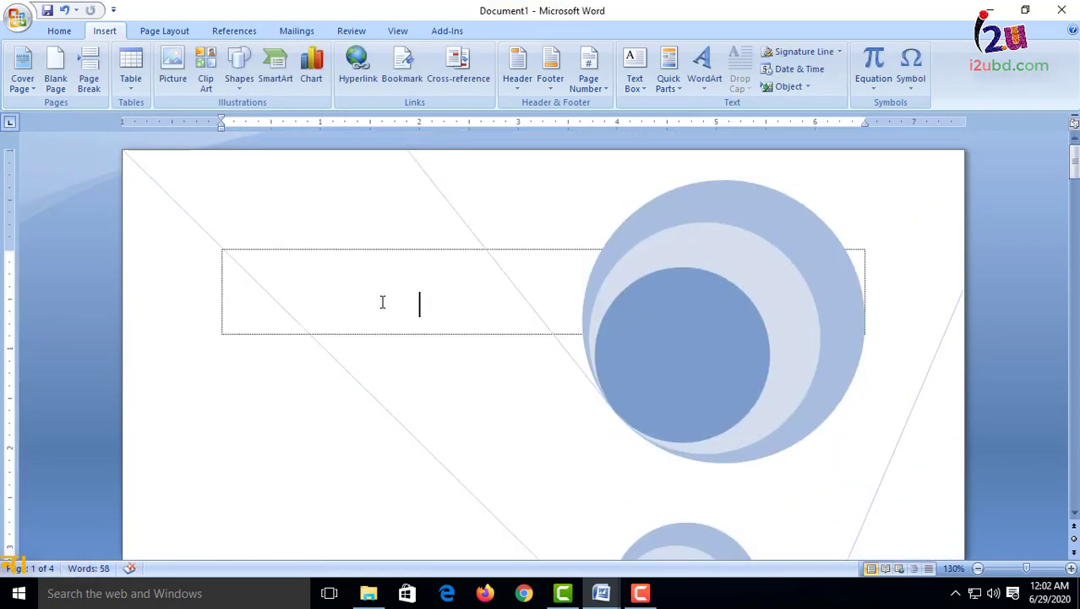
scroll(501, 359, down, 8)
scroll(495, 359, down, 1)
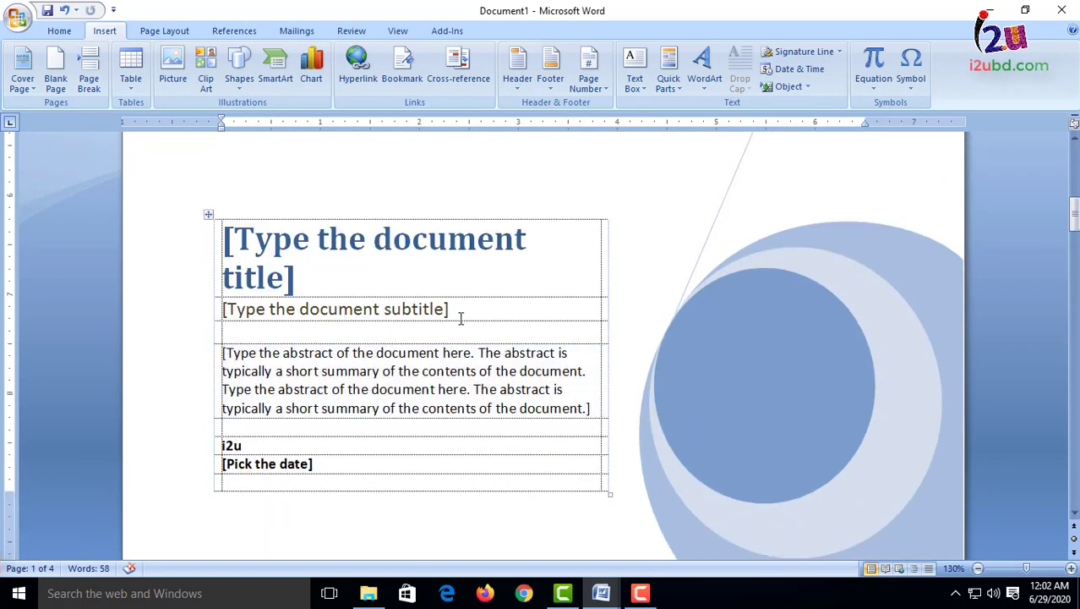
click(461, 311)
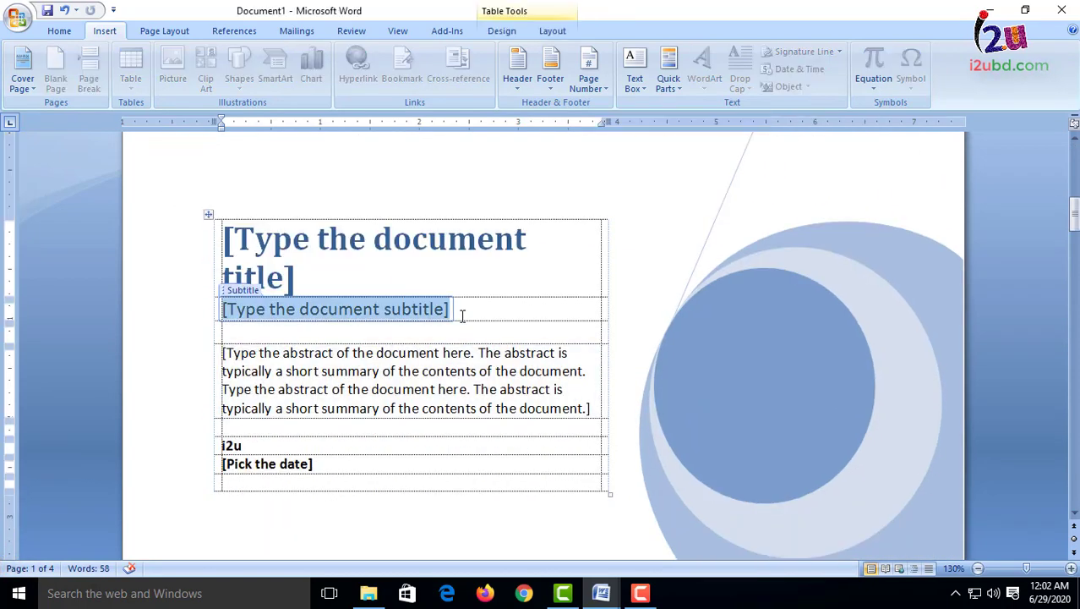
click(406, 389)
scroll(407, 389, up, 6)
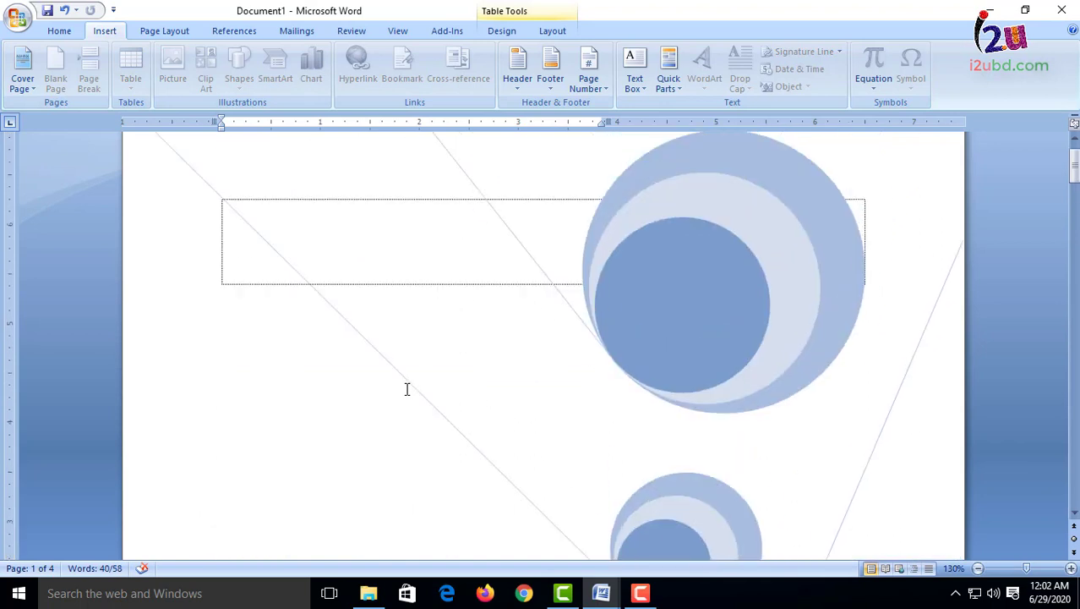
scroll(408, 388, up, 1)
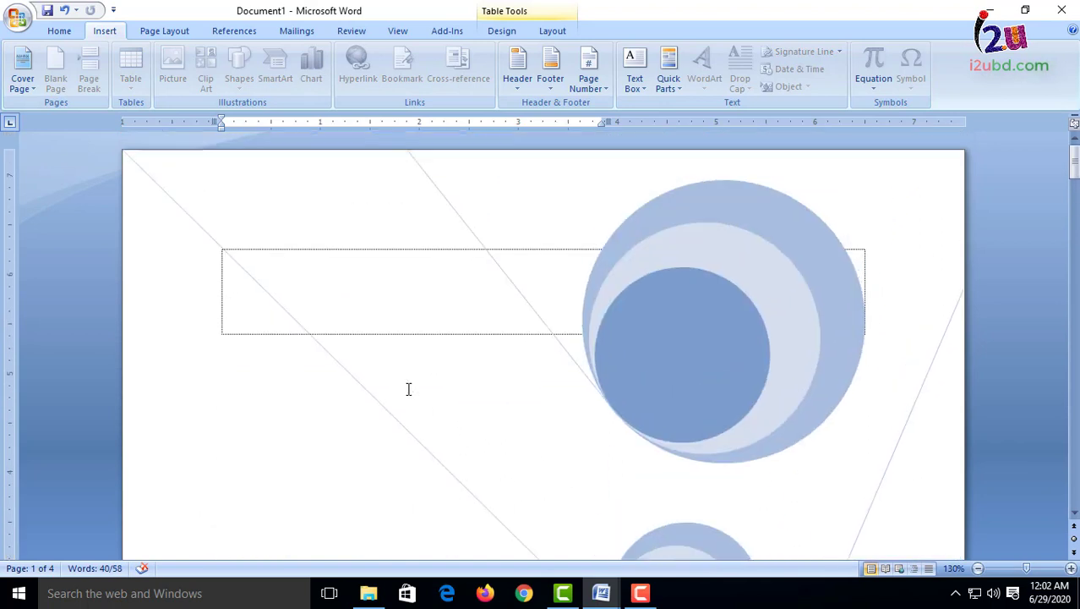
click(412, 288)
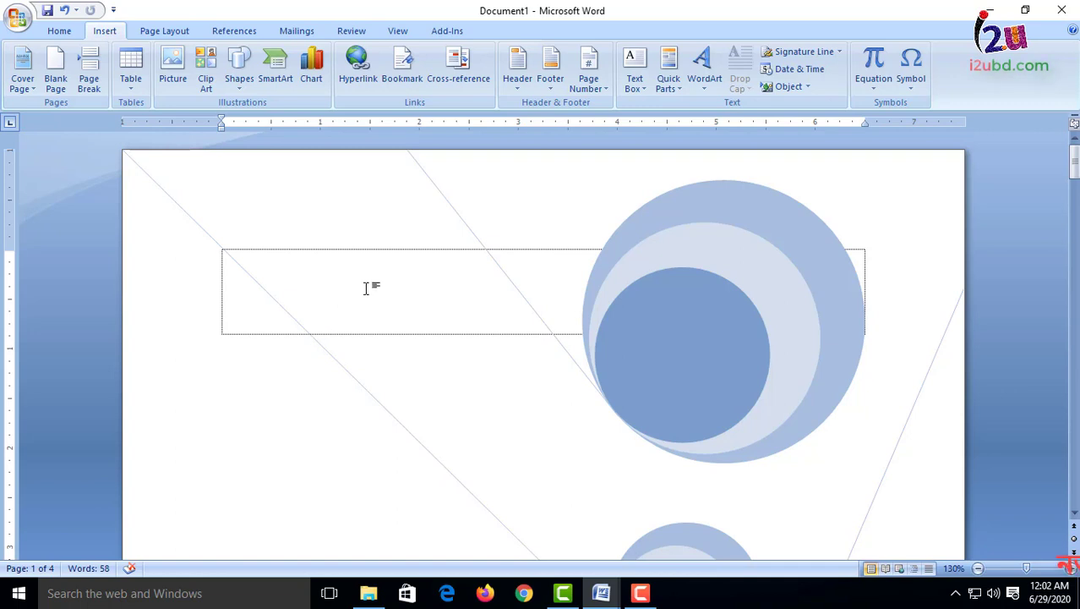
- Close the unsaved document without saving its changes
click(1061, 10)
click(543, 337)
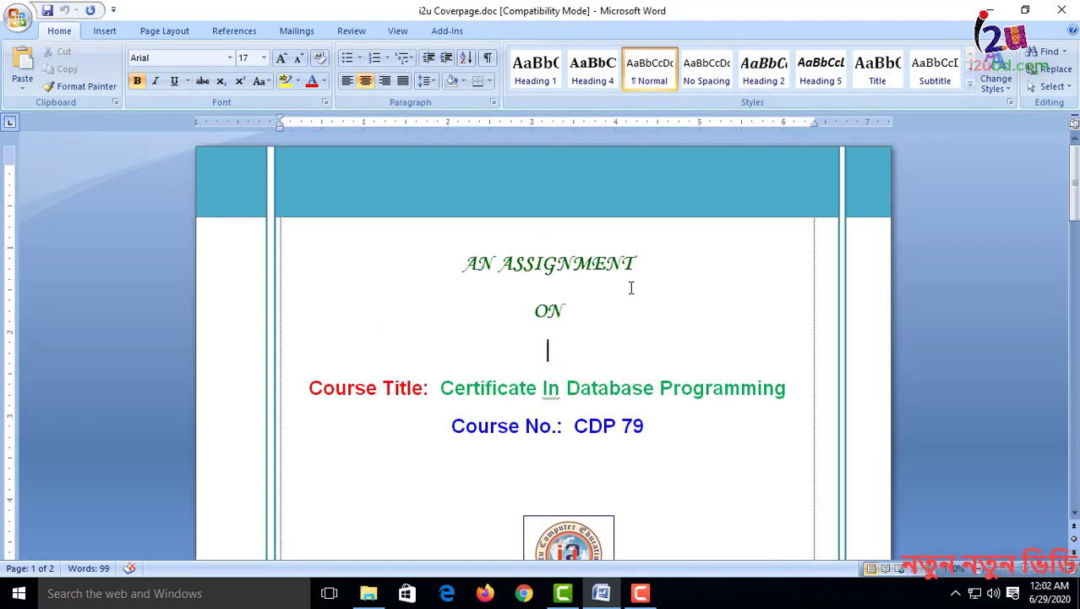
- Look over the sample assignment cover page in i2u Coverpage.doc from top to bottom
scroll(627, 293, down, 10)
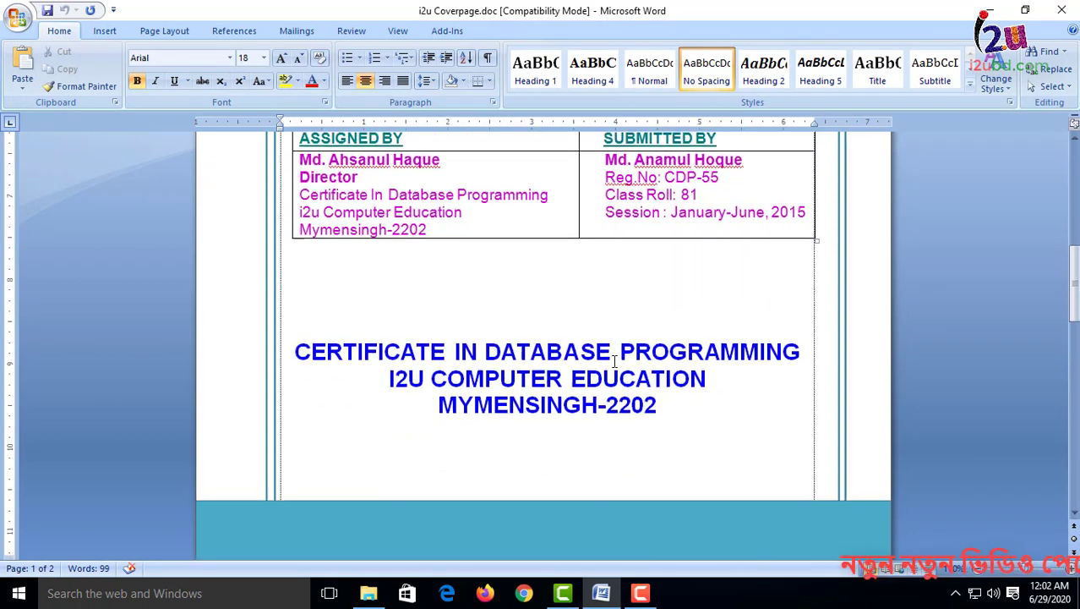
scroll(614, 362, up, 10)
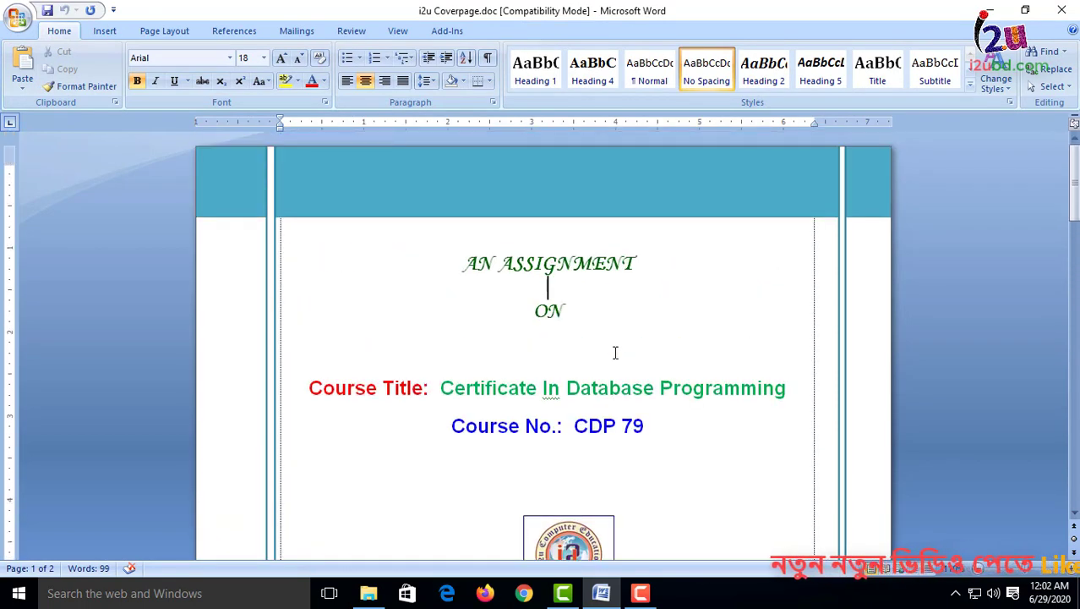
click(616, 292)
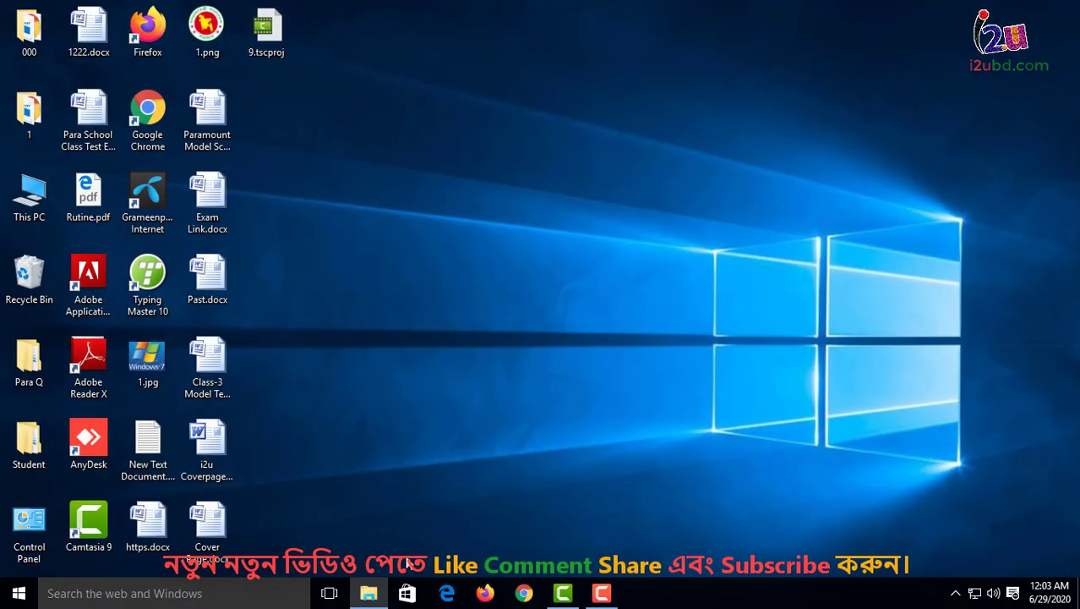
- Open Cover Page.docx from the desktop, view its school cover page design, and close the document
double_click(207, 524)
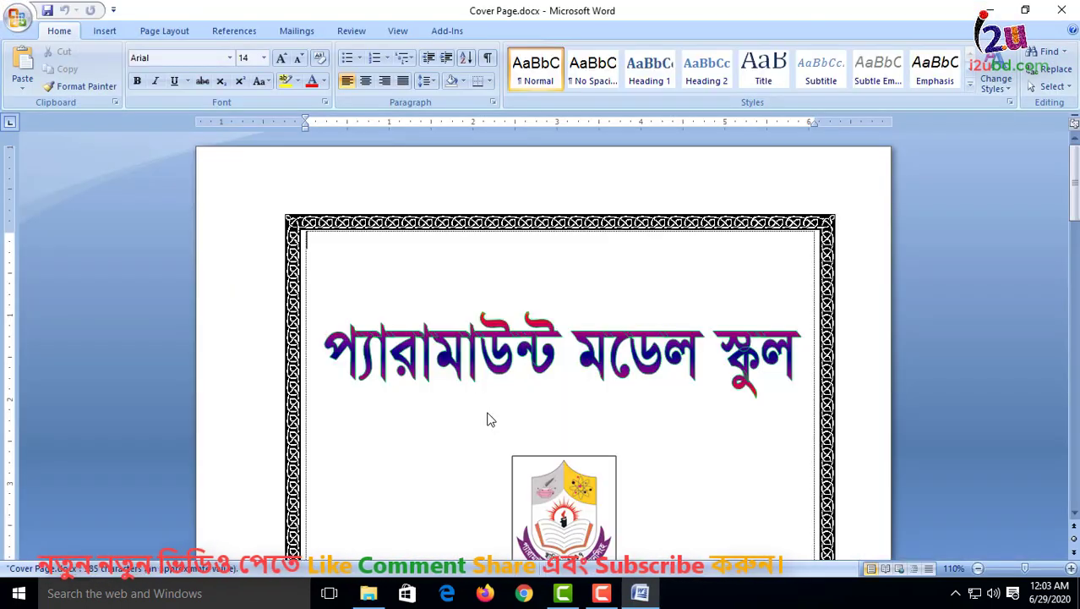
scroll(693, 456, down, 10)
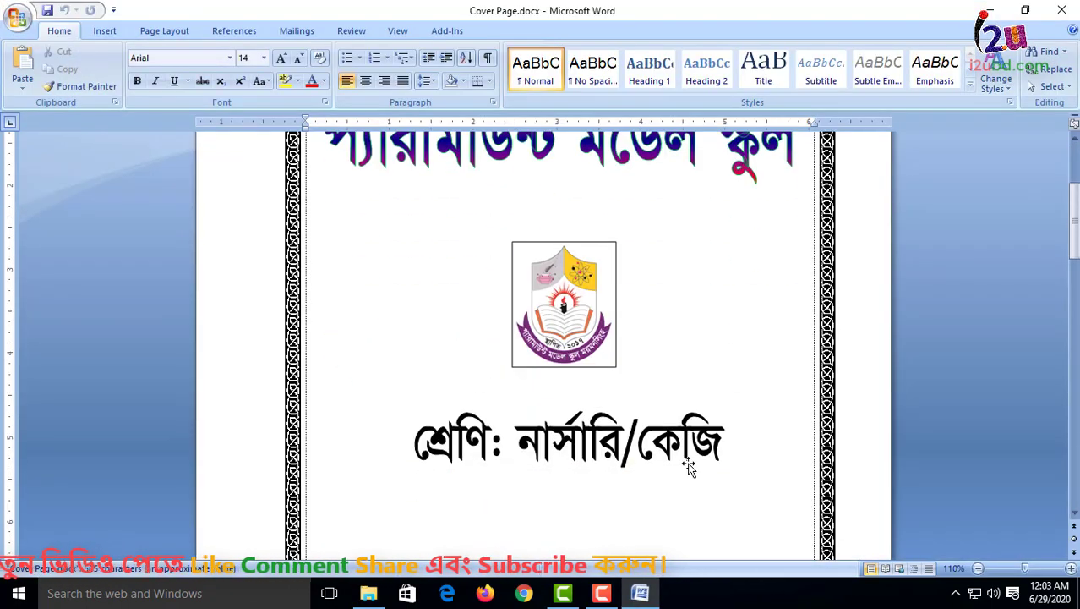
scroll(691, 463, up, 6)
scroll(690, 463, up, 3)
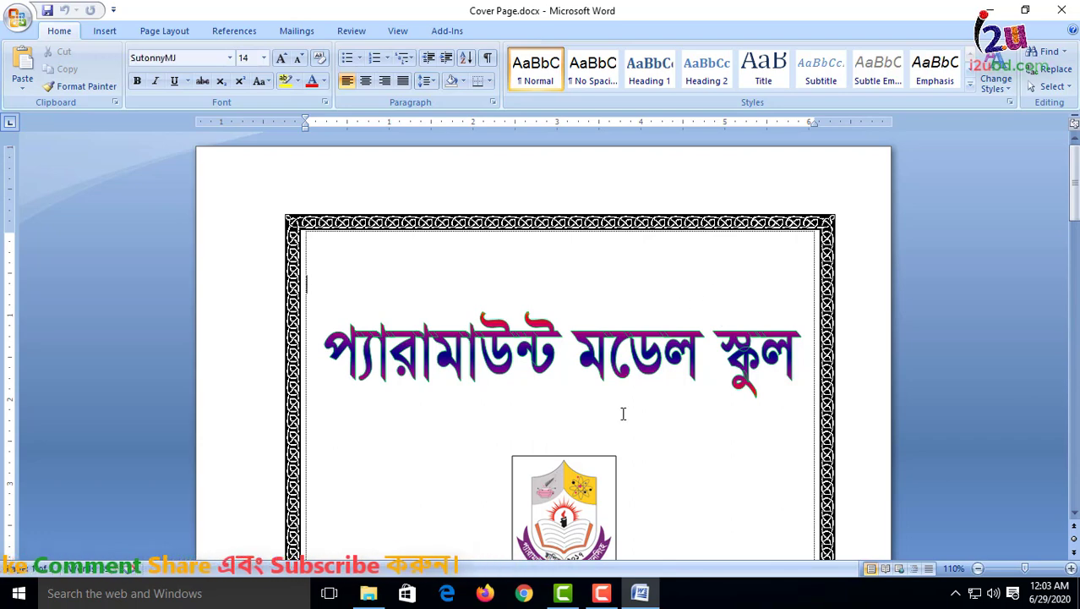
click(1062, 9)
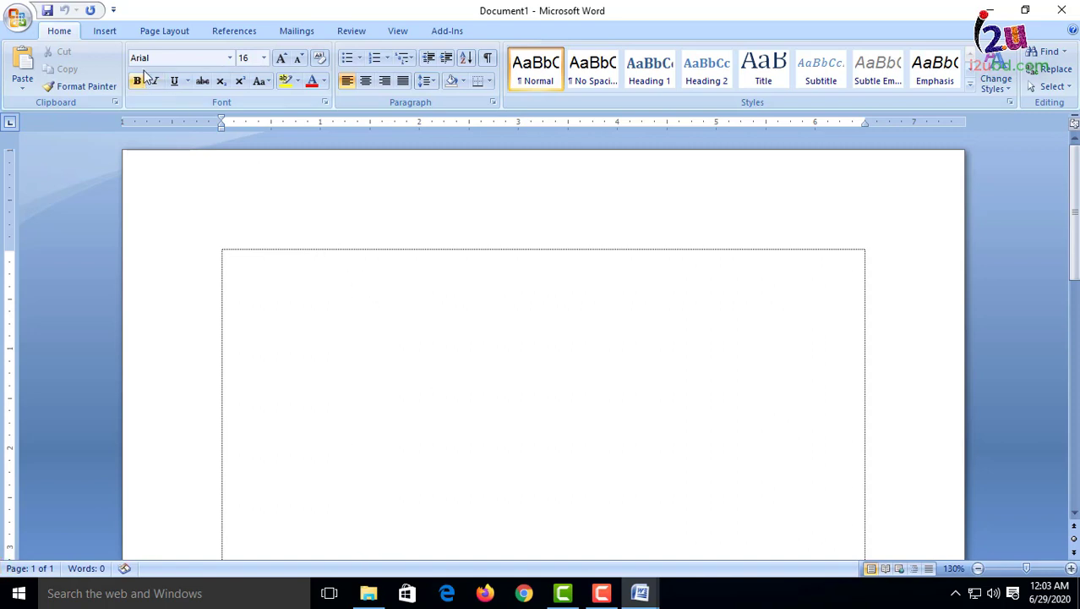
- Insert a page break in the blank document and delete it again from the first page
click(107, 33)
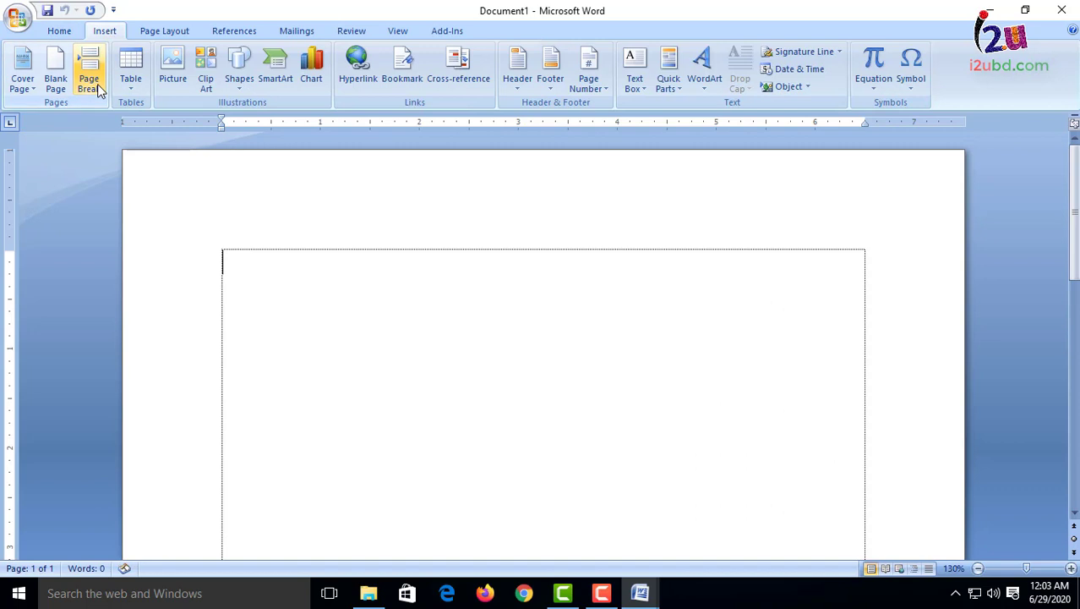
click(98, 83)
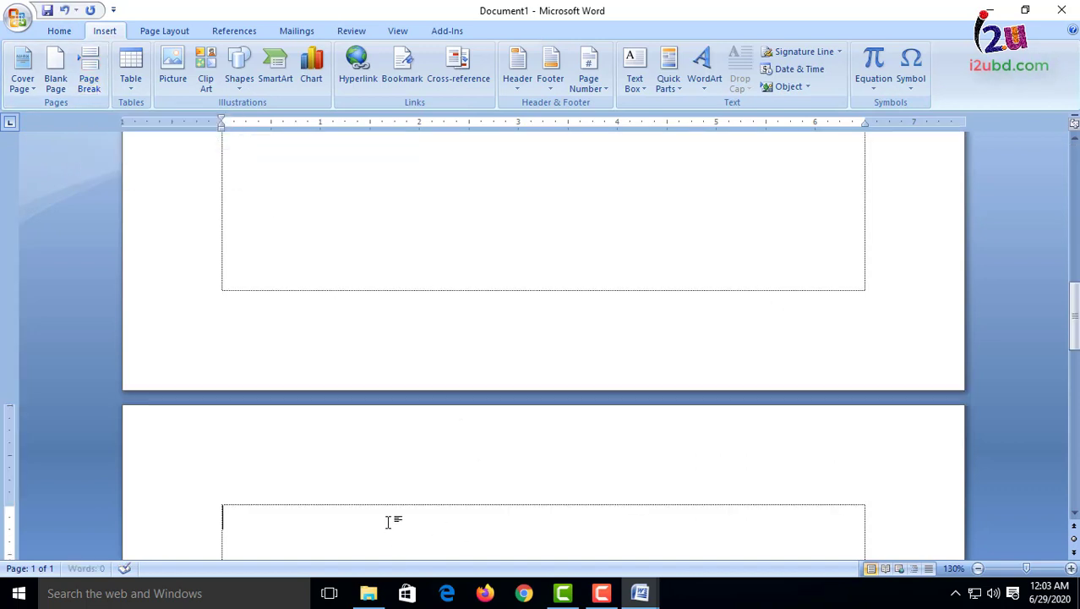
scroll(390, 524, down, 3)
scroll(390, 521, up, 15)
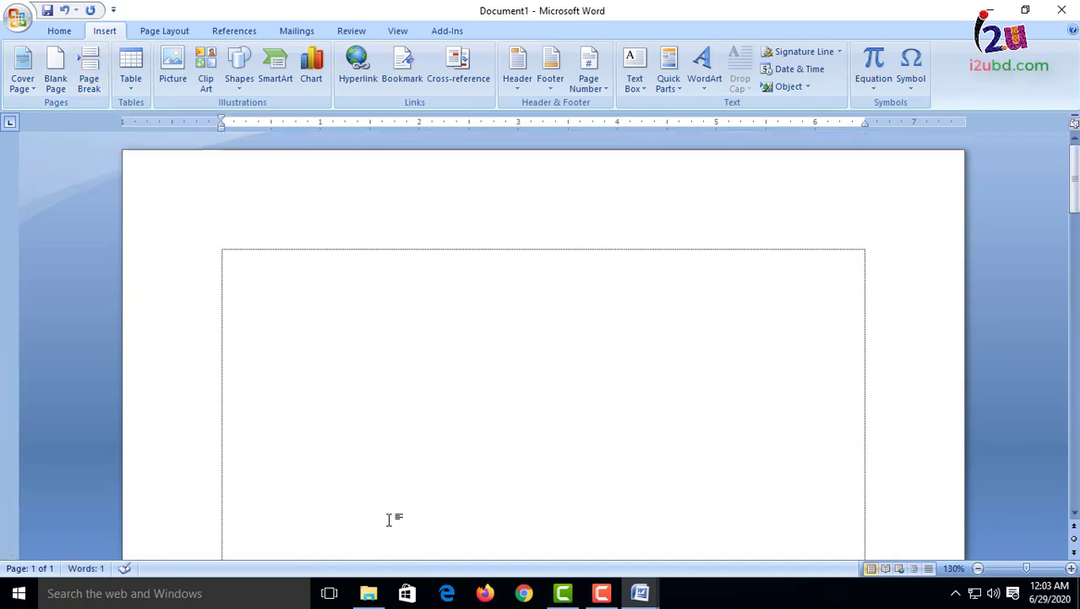
click(354, 312)
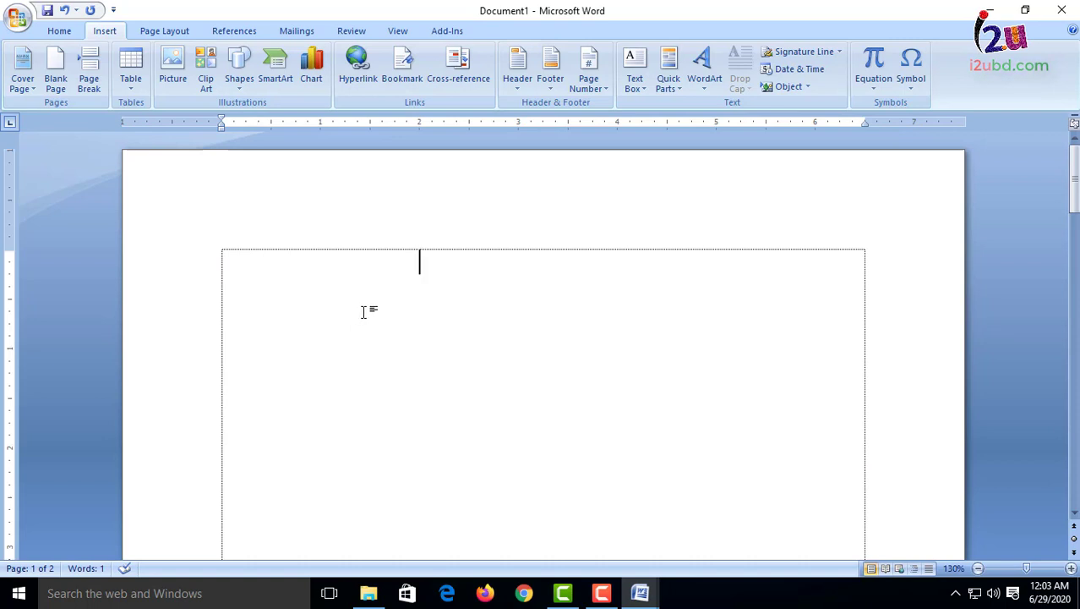
key(Delete)
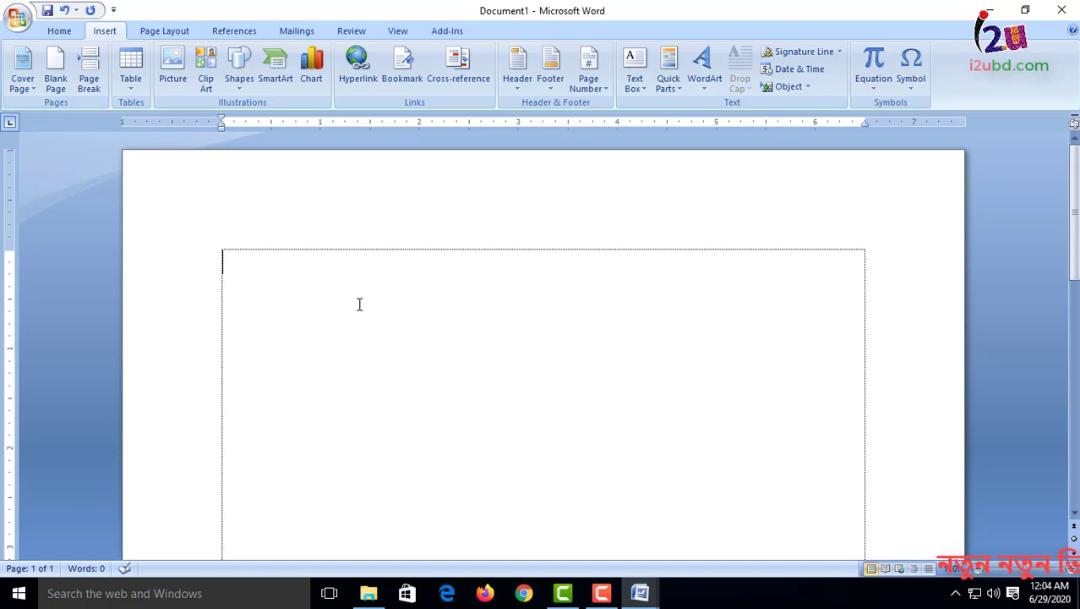
- Enter "i2u Computer Education" on the blank page and convert it to WordArt in the rainbow style with a slanted shadow
text(i2u Computer Education)
key(BackSpace)
drag(223, 264, 464, 265)
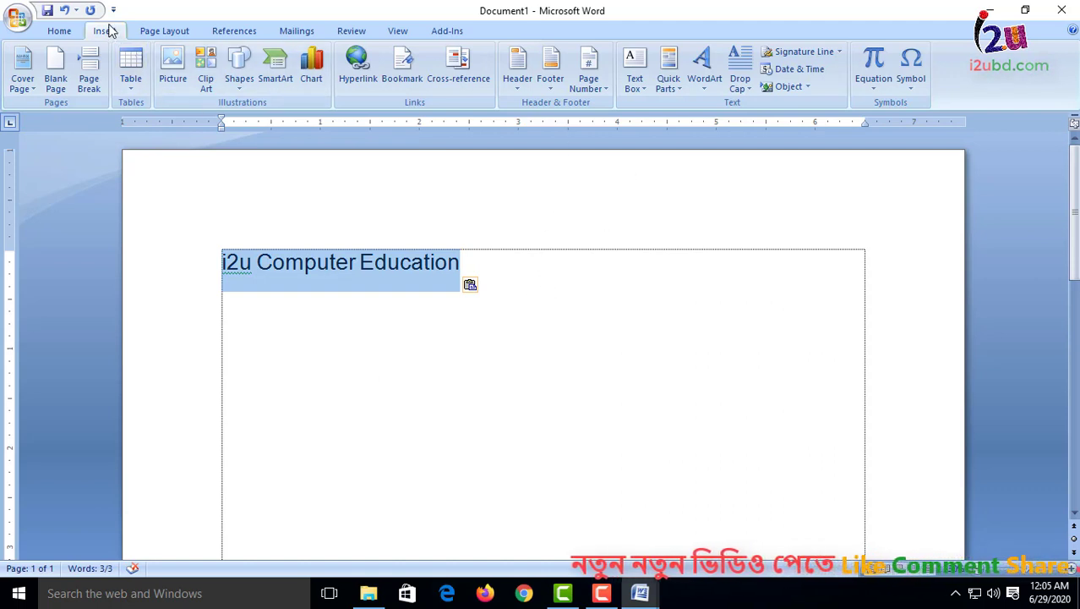
click(708, 85)
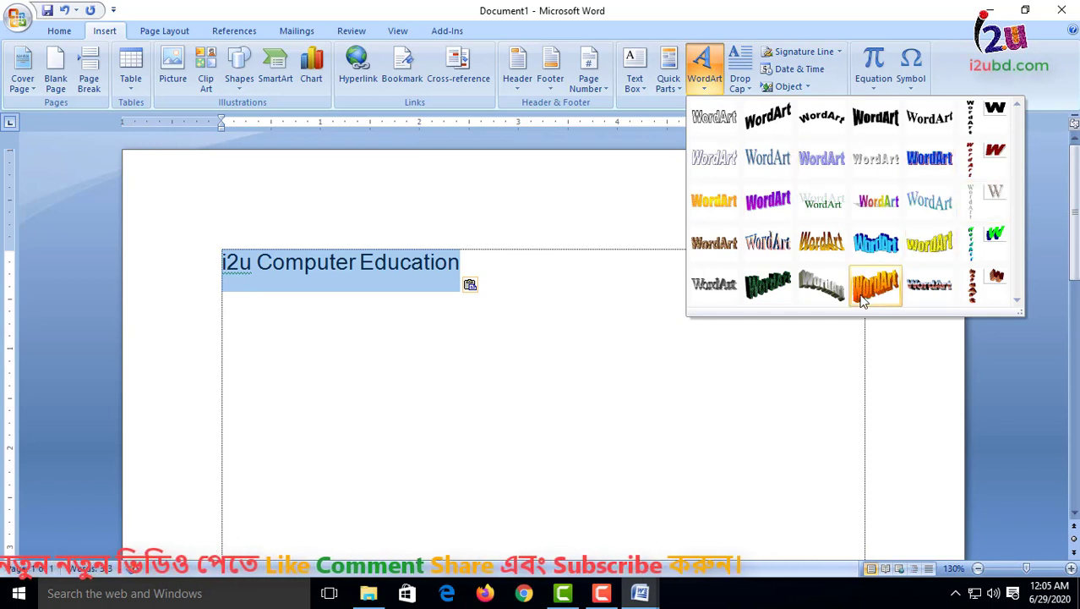
click(880, 209)
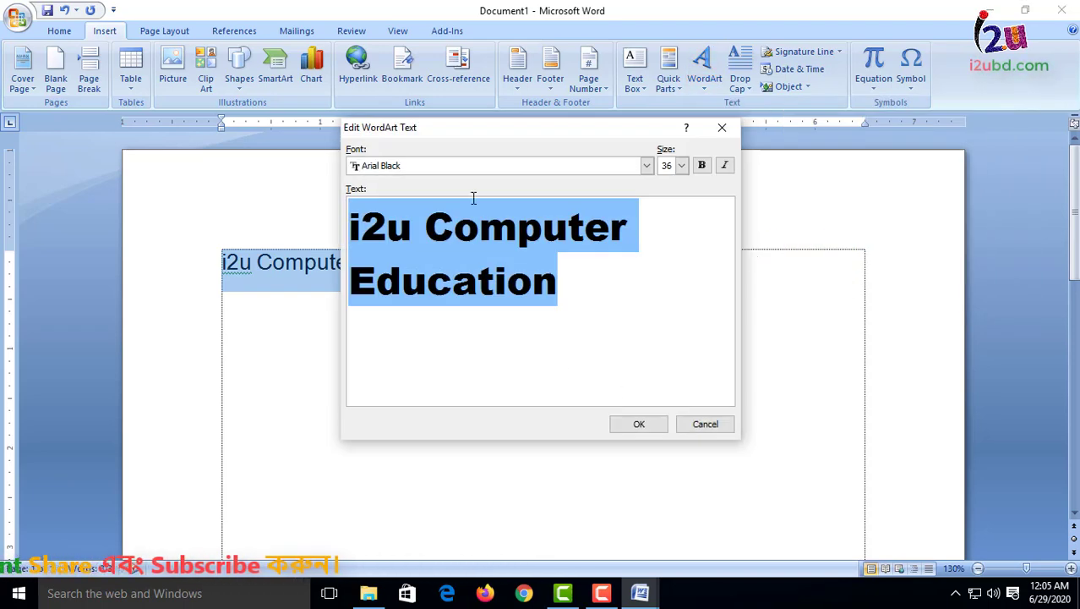
click(639, 424)
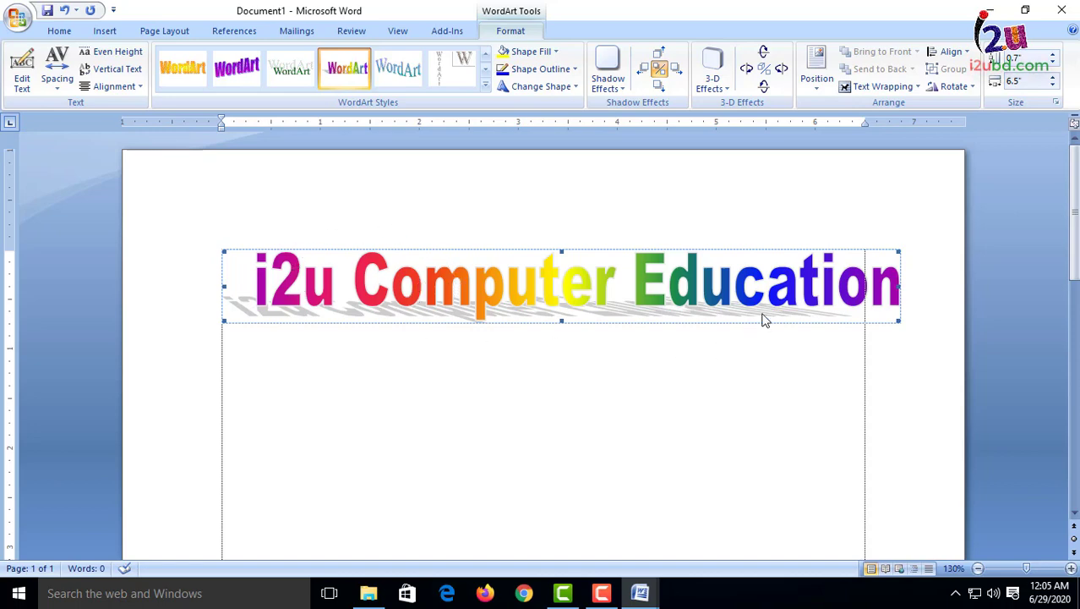
click(274, 395)
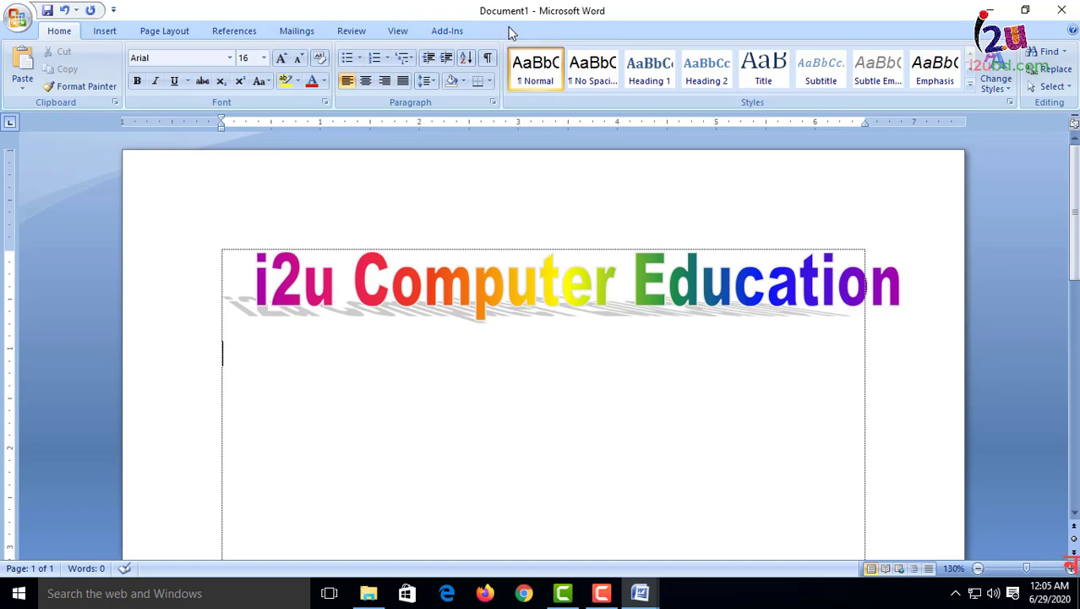
click(555, 294)
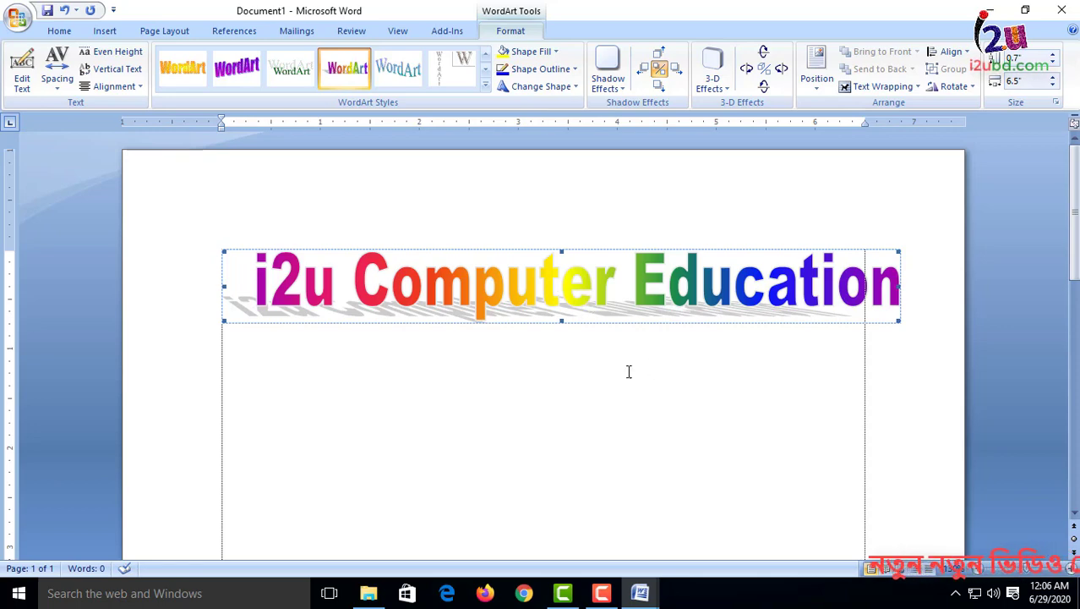
click(491, 383)
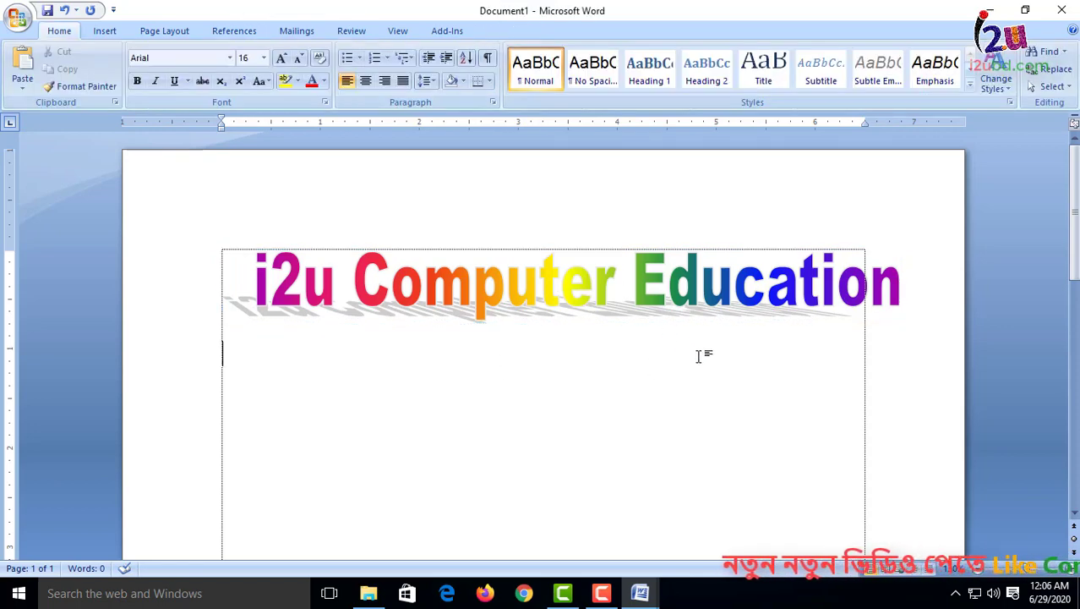
- Set the text wrapping of the "i2u Computer Education" WordArt to Behind Text
click(654, 276)
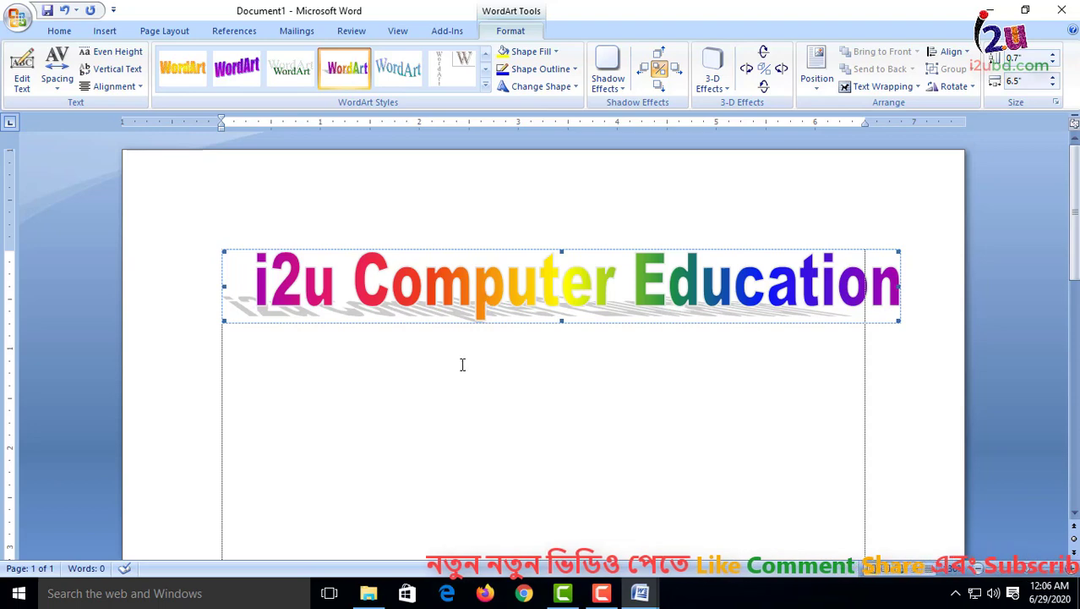
click(876, 86)
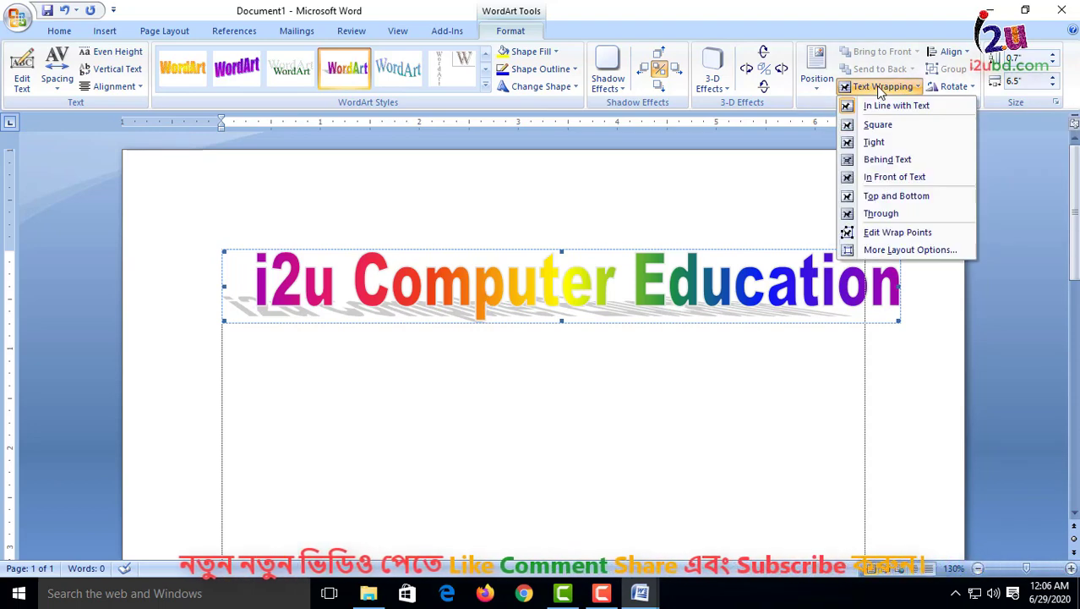
click(886, 166)
- Position the WordArt heading between the page margins and stretch it downward to a height of about 1.57 inches
mouse_move(691, 302)
mouse_down()
mouse_move(692, 399)
mouse_move(718, 301)
mouse_move(688, 371)
mouse_move(694, 314)
mouse_move(682, 379)
mouse_move(693, 317)
mouse_move(709, 350)
mouse_move(699, 320)
mouse_move(679, 311)
mouse_up()
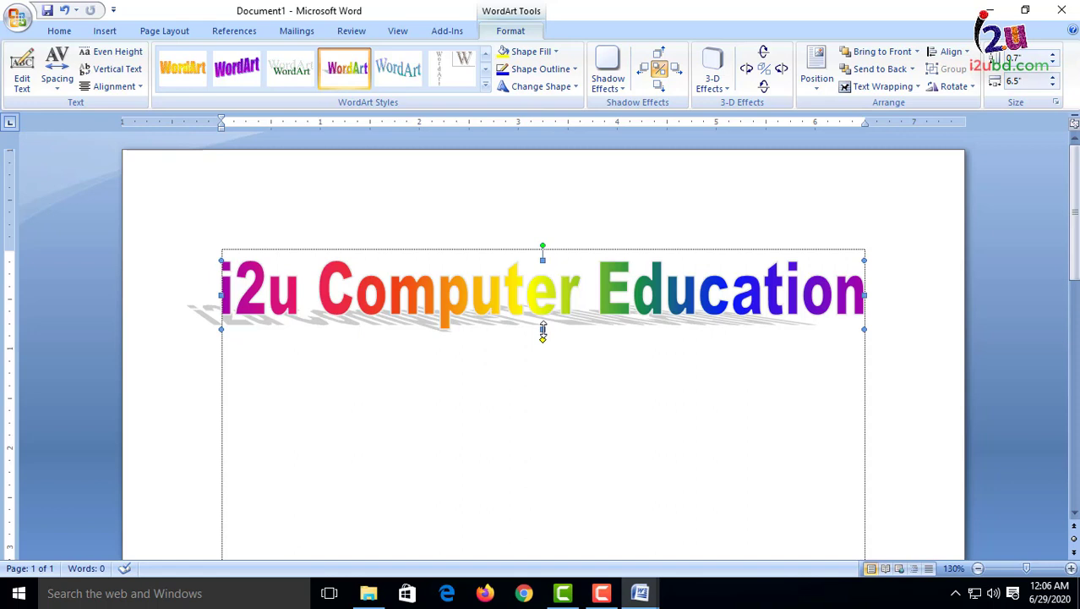
drag(543, 332, 535, 416)
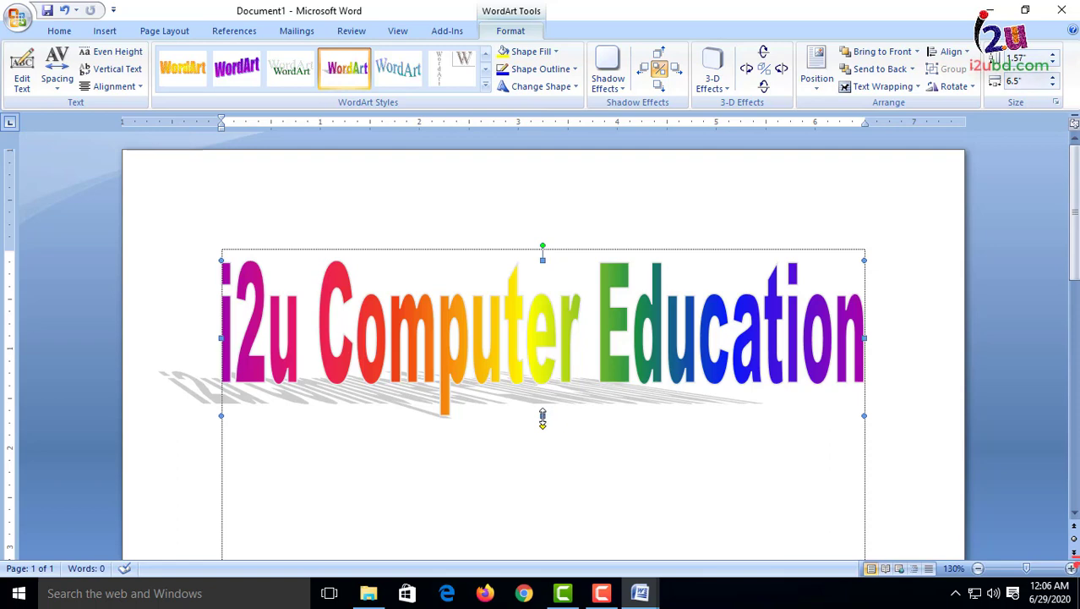
- Resize the WordArt heading to about 1.1 inches high by 6.2 inches wide and move it slightly inside the page margins
drag(543, 417, 542, 368)
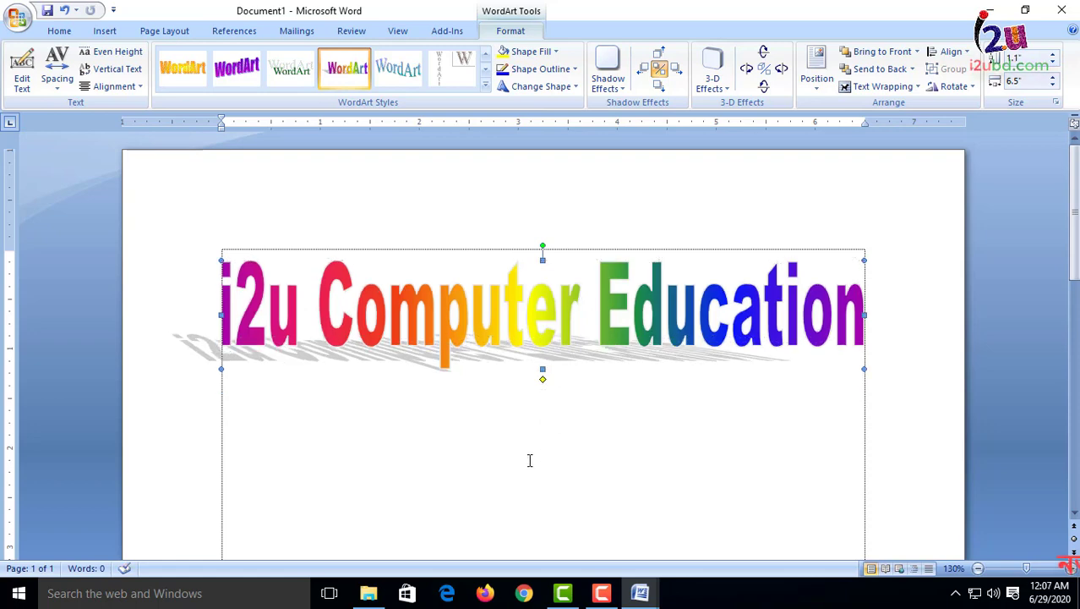
drag(864, 313, 834, 359)
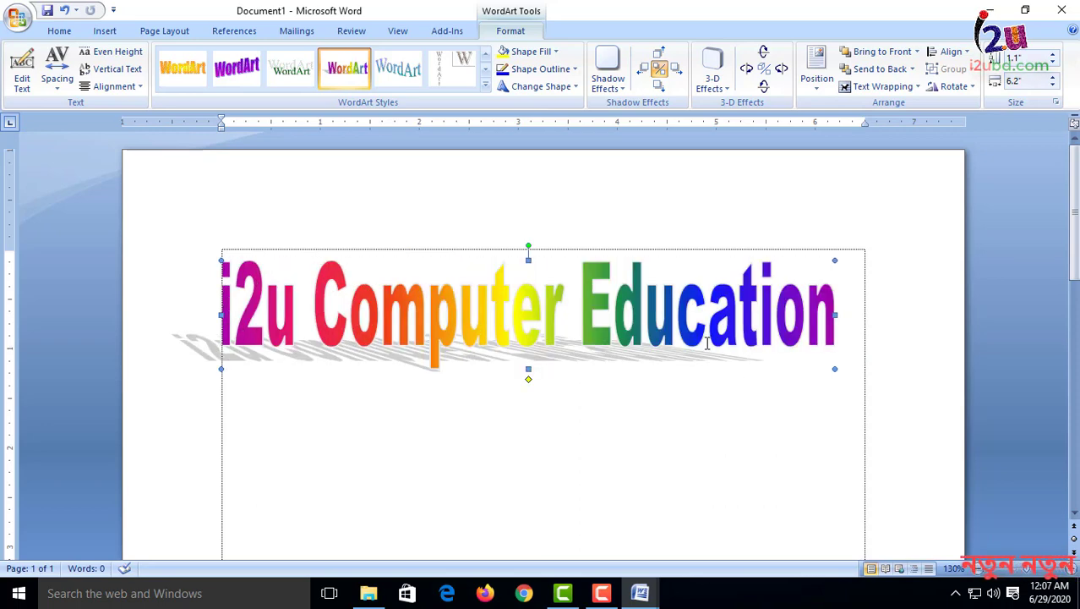
drag(700, 346, 703, 351)
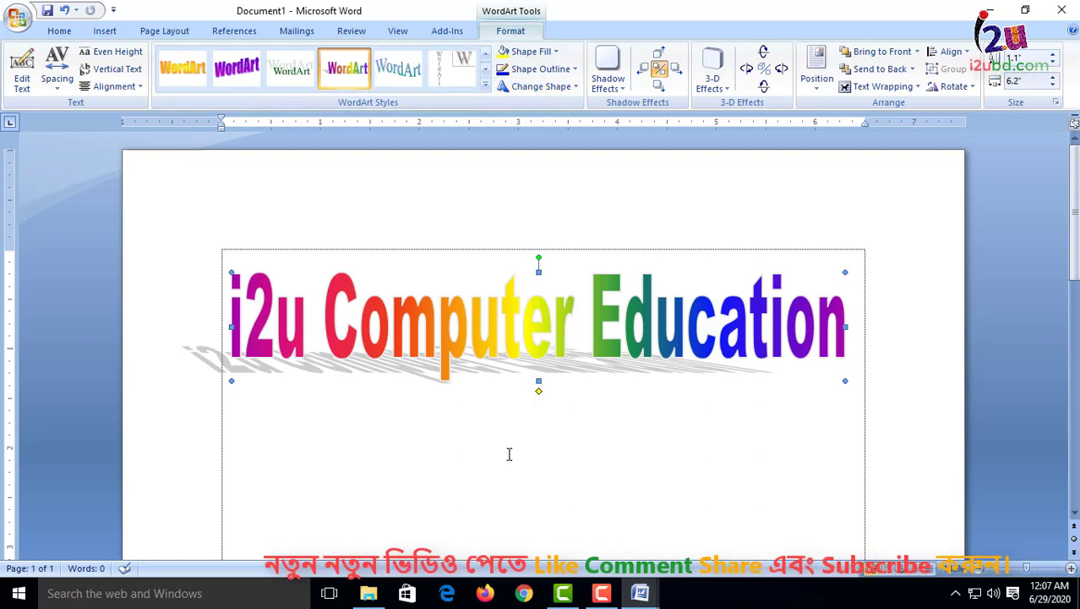
click(367, 468)
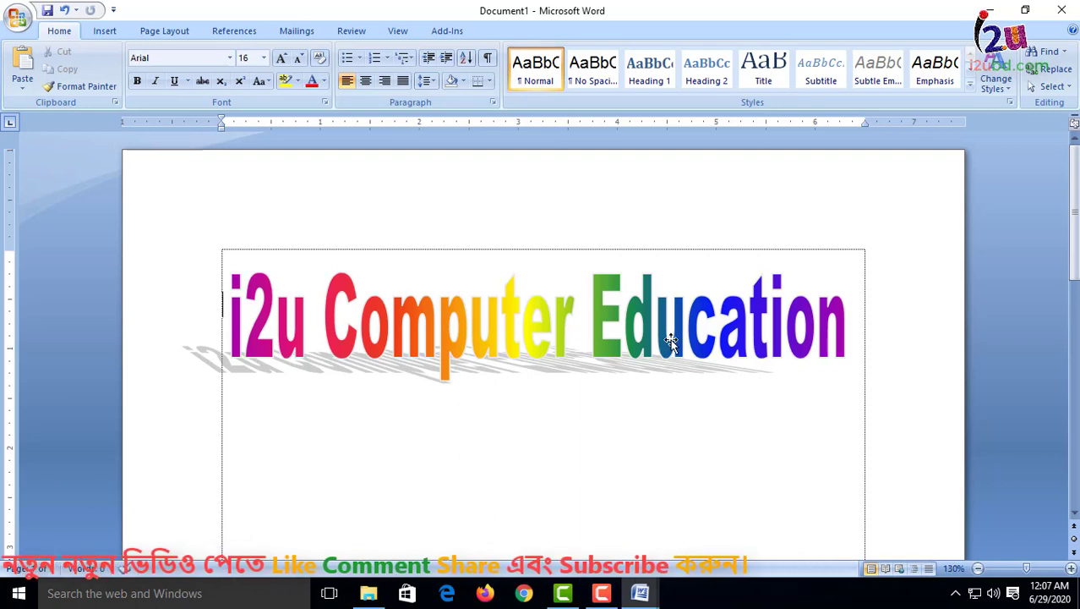
click(614, 316)
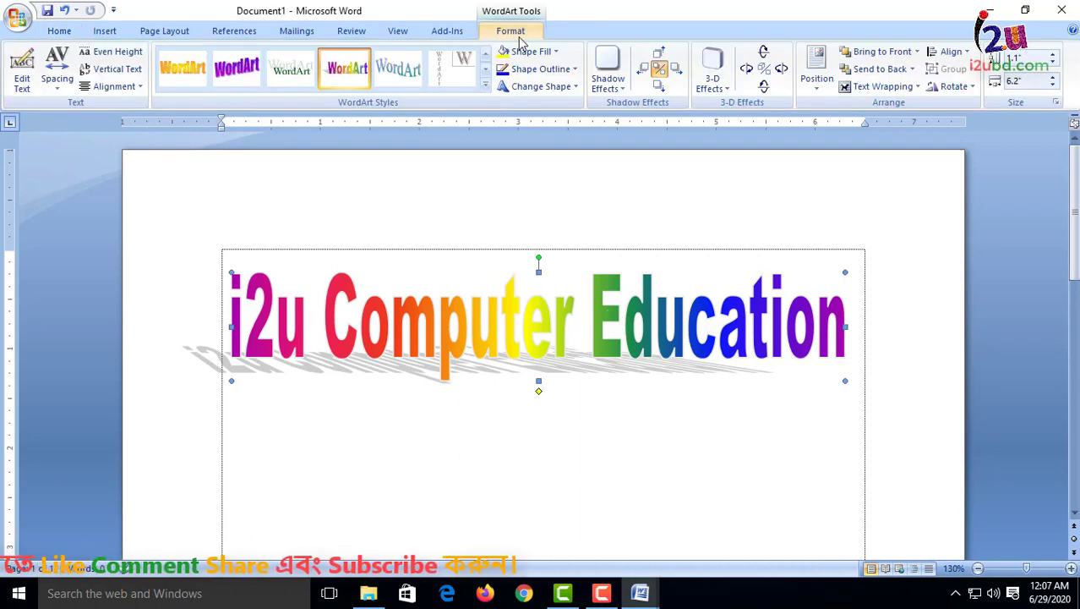
click(527, 88)
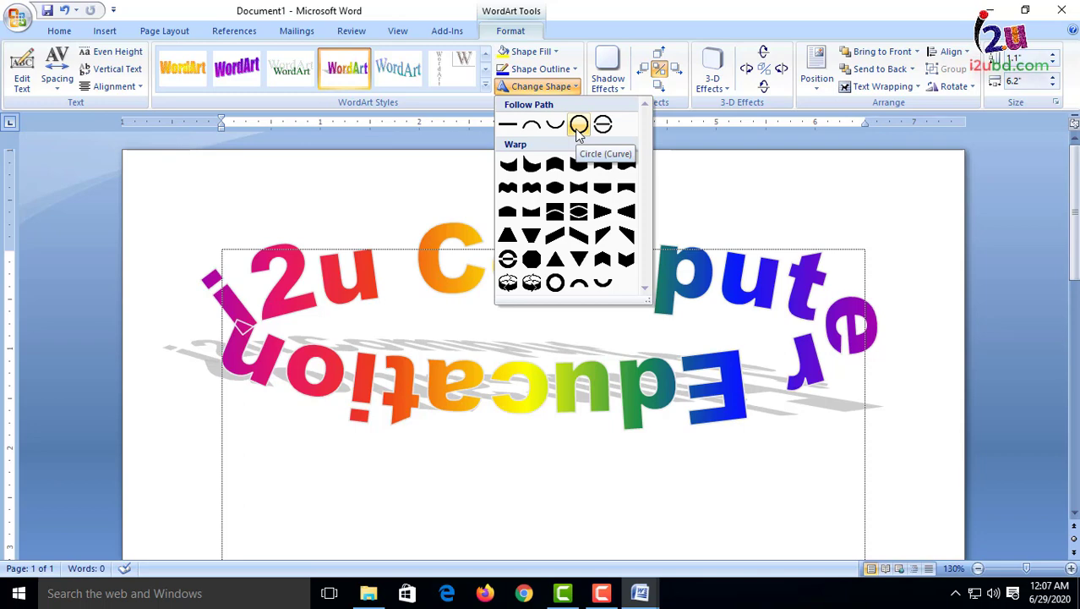
click(419, 320)
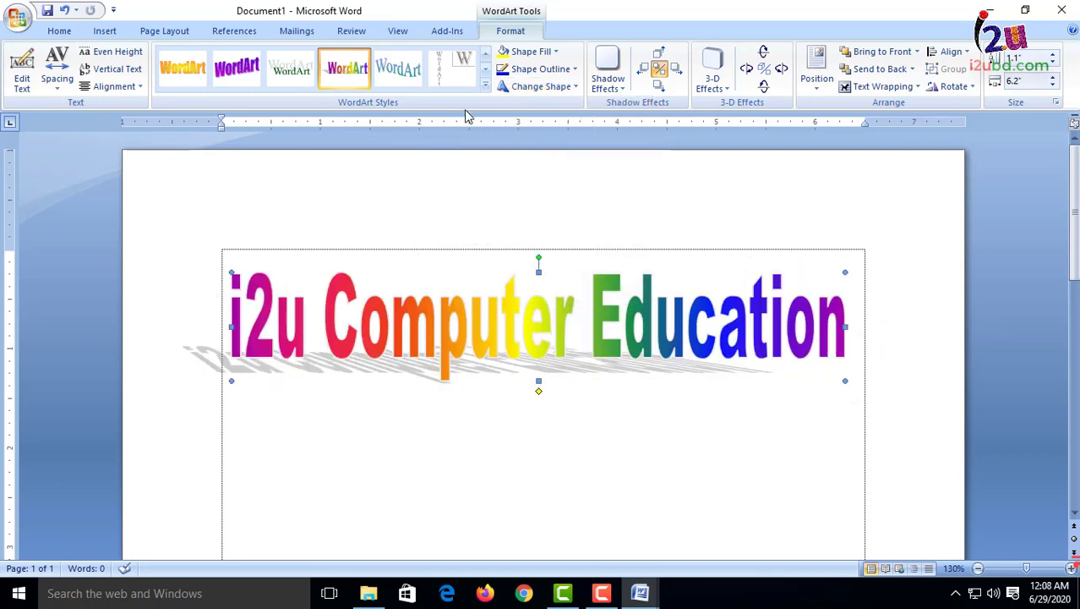
- Apply WordArt style 1, the plain outlined style, to the heading
click(485, 85)
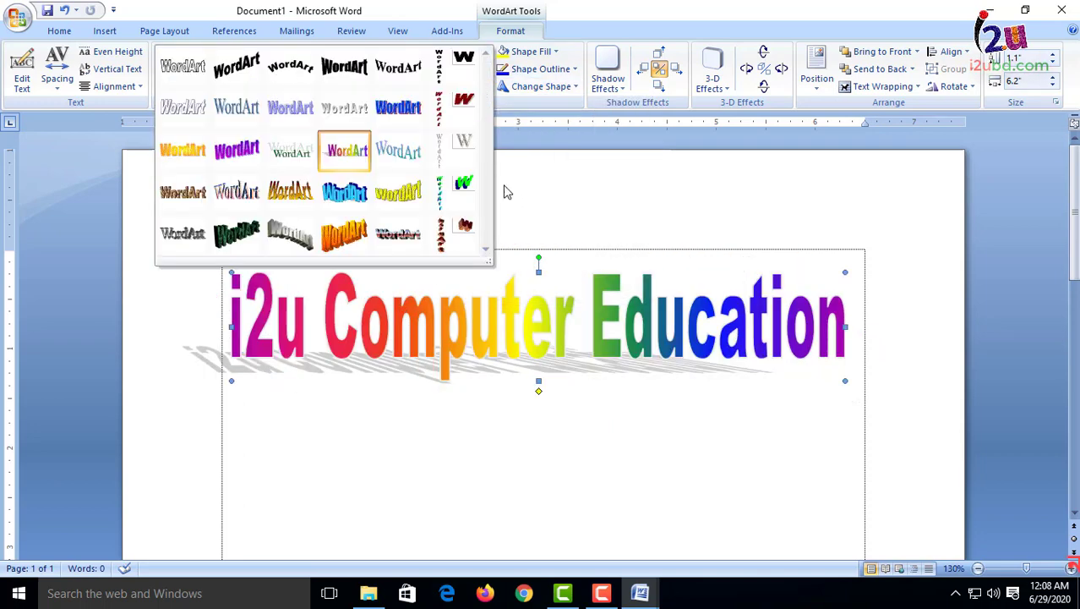
click(522, 314)
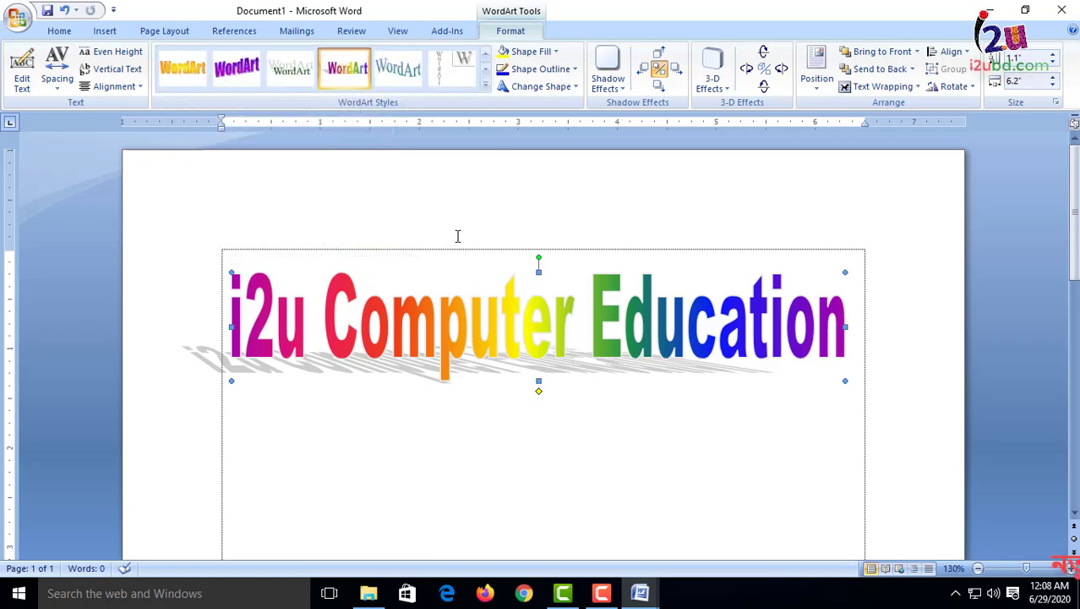
click(486, 92)
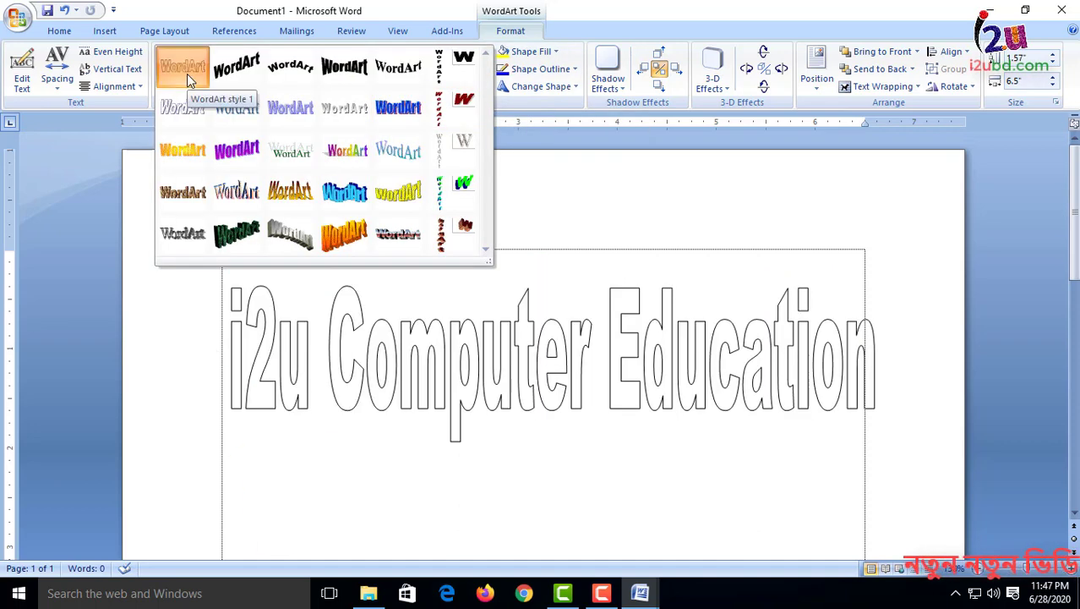
click(188, 78)
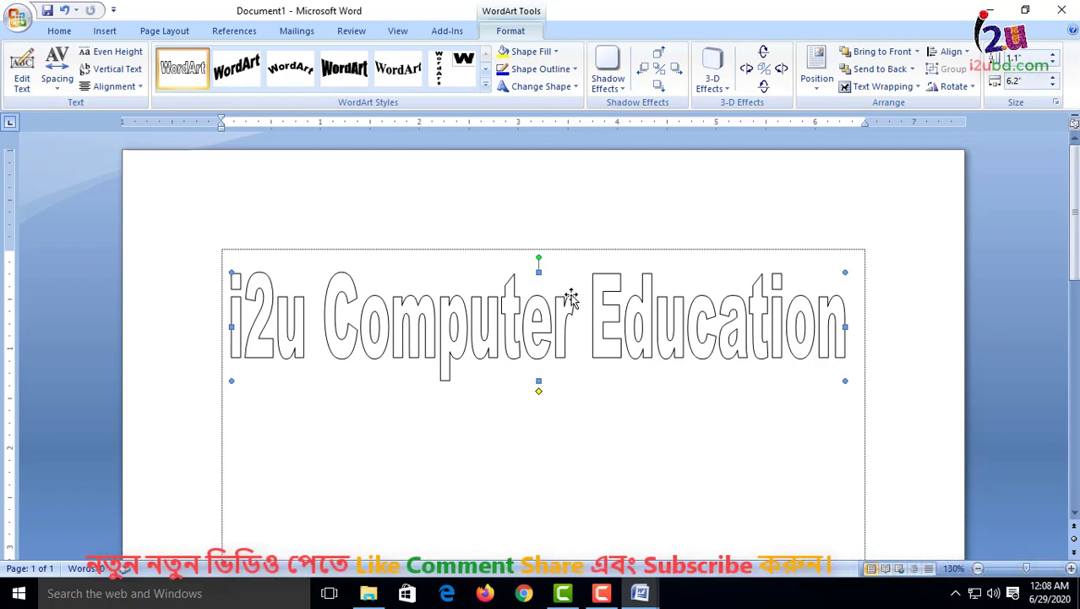
- Shape the WordArt as Circle (Curve) and resize it to about 4.2 inches high by 4.88 inches wide
click(543, 88)
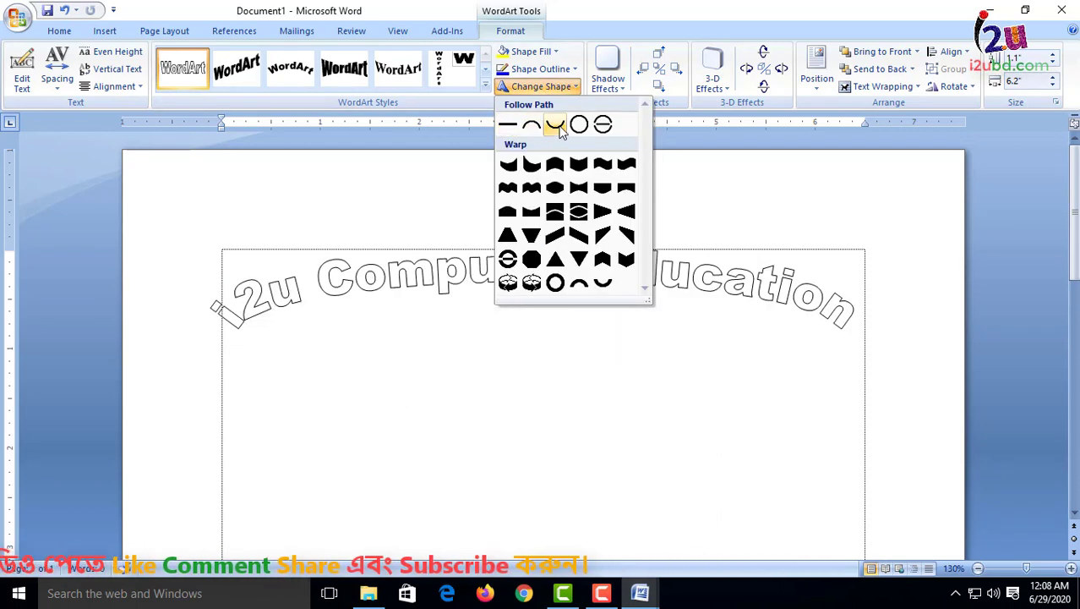
click(579, 125)
scroll(522, 422, down, 3)
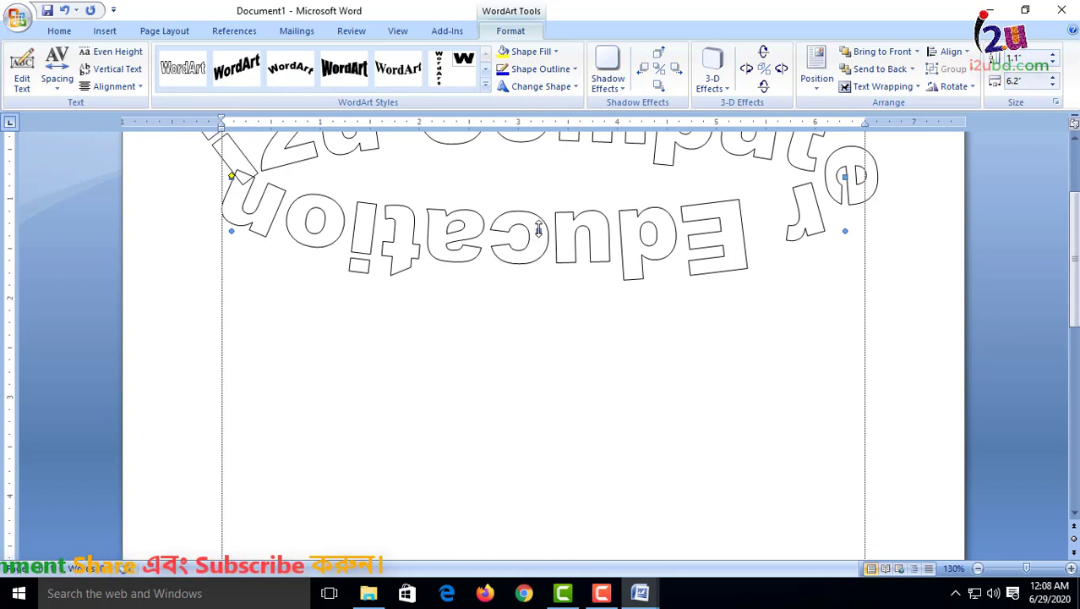
drag(538, 230, 555, 534)
drag(848, 332, 777, 329)
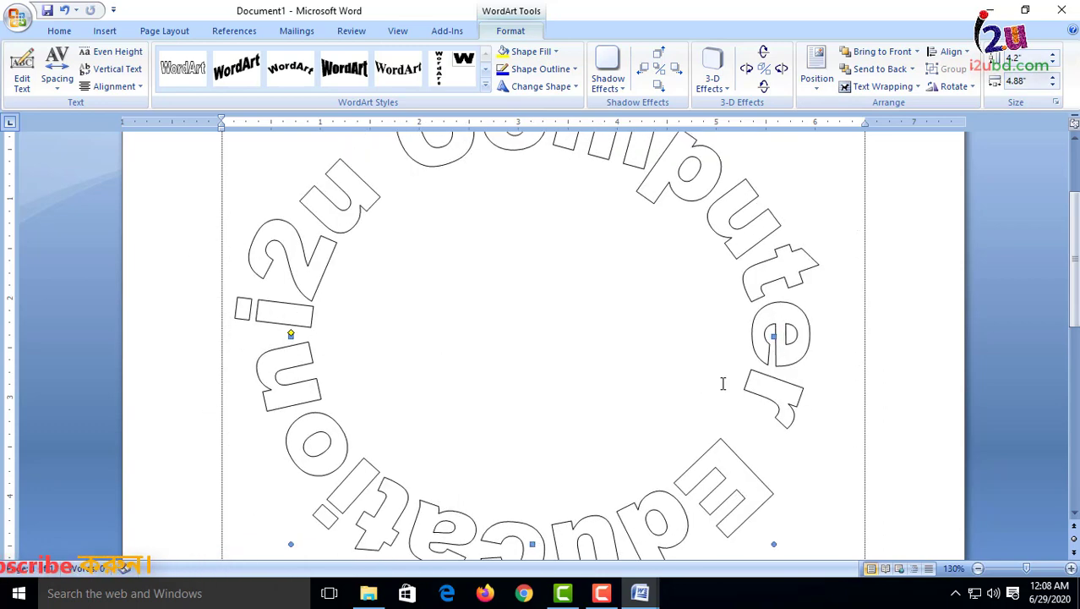
scroll(488, 396, up, 3)
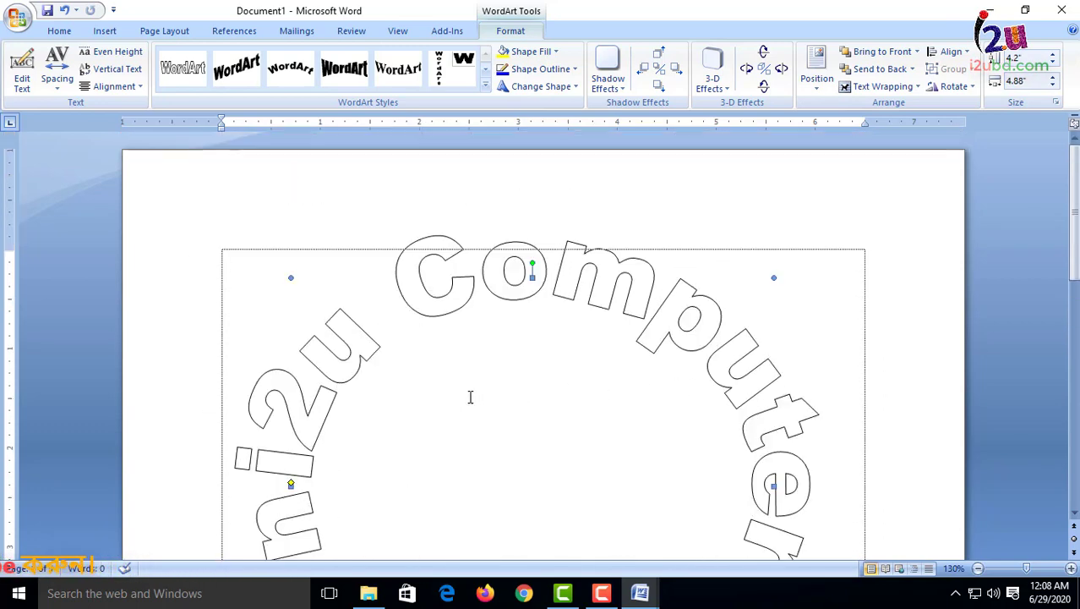
- Enter the filler text "fgdg dfgdfgfdgdfg dfgdfgdfgdfg" on the first line, over the circular WordArt
click(242, 295)
text(fgd)
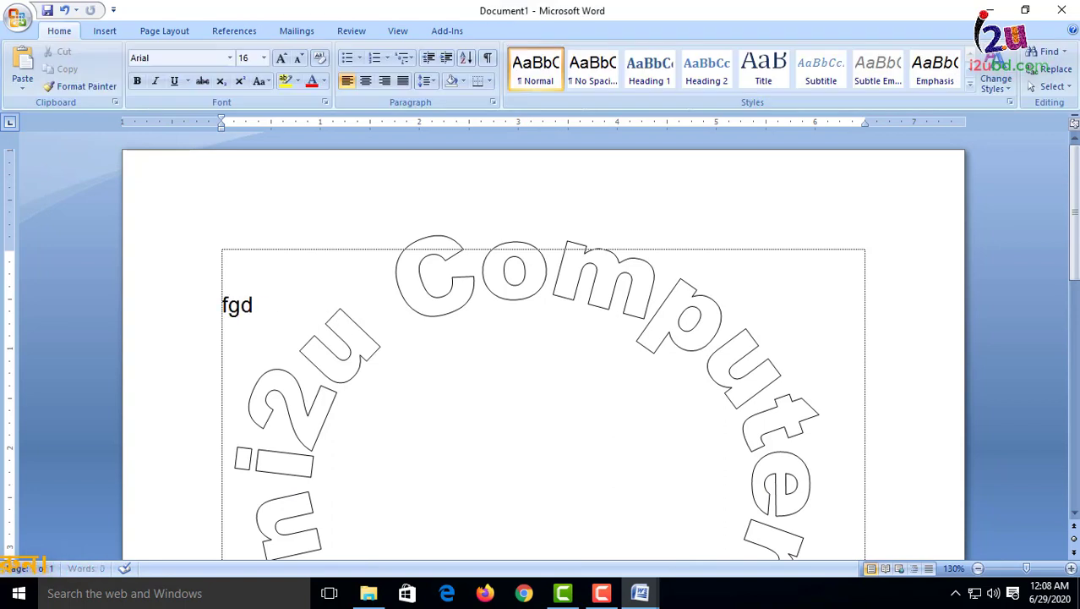
text(g dfgdfgfdgdfg dfgdfgdfgdfg)
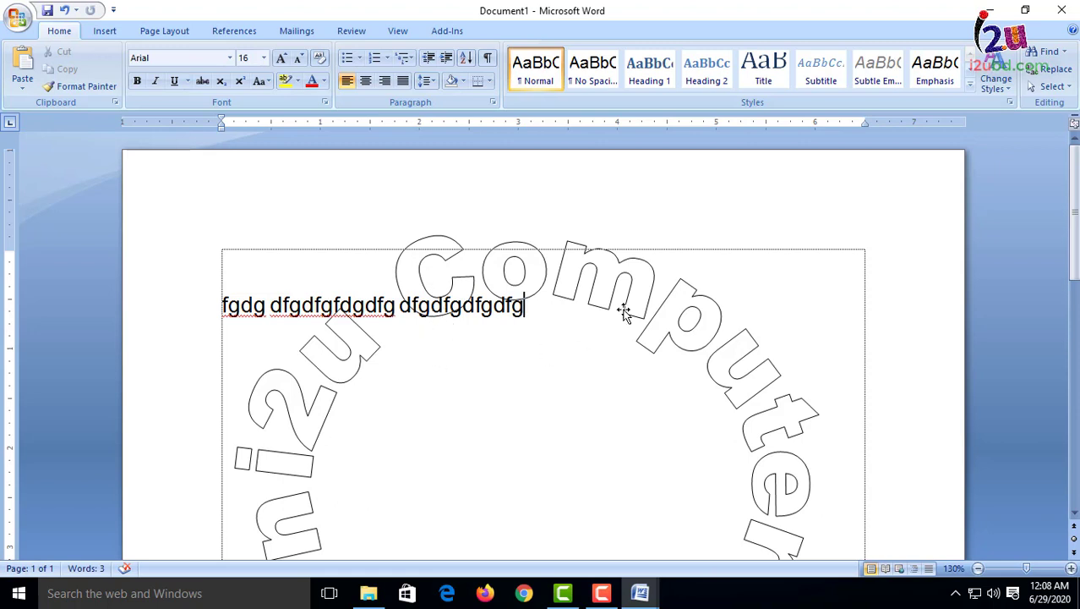
- Format the WordArt with a light grey theme line color, keeping the white fill and 0.75 pt weight
click(642, 301)
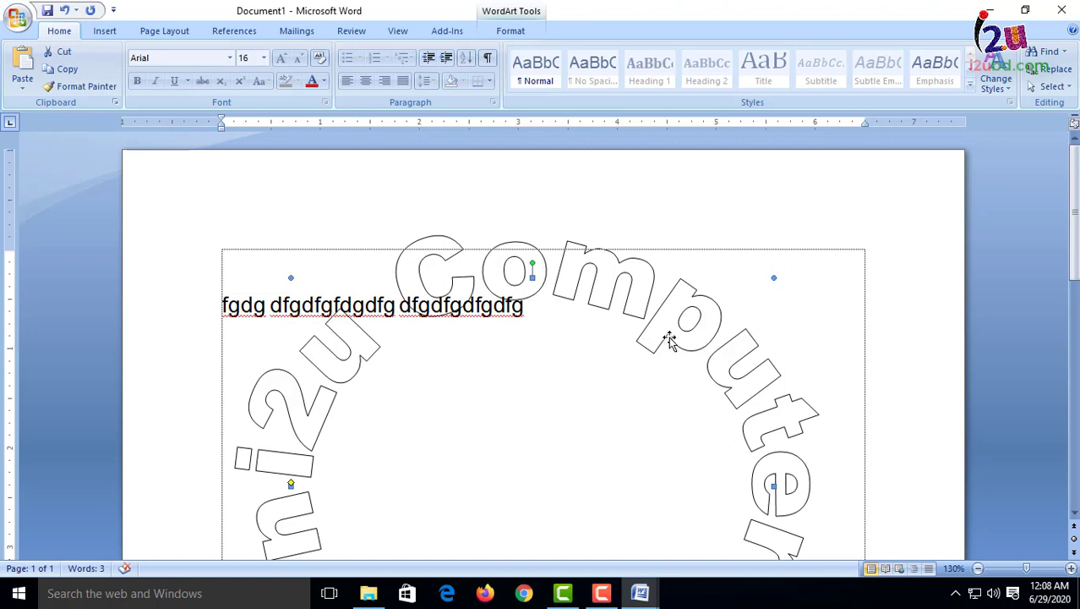
scroll(672, 339, down, 1)
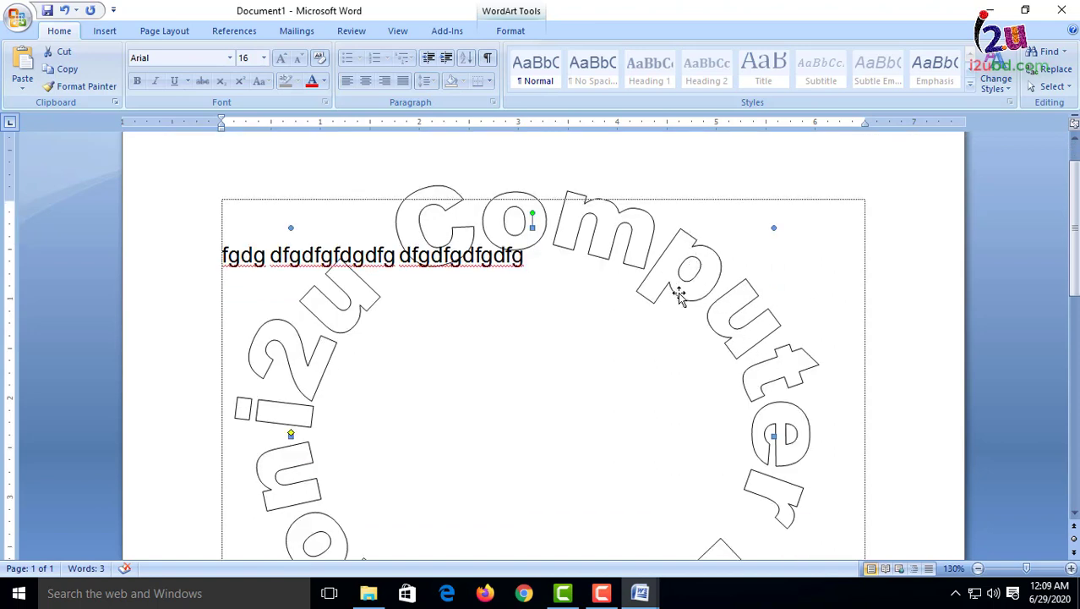
right_click(672, 265)
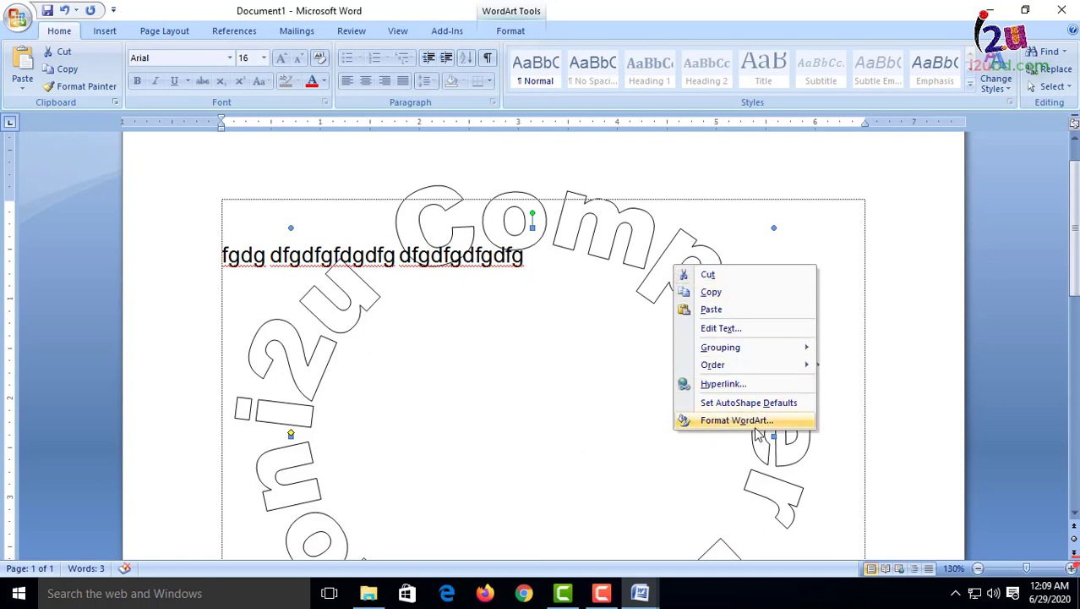
click(685, 249)
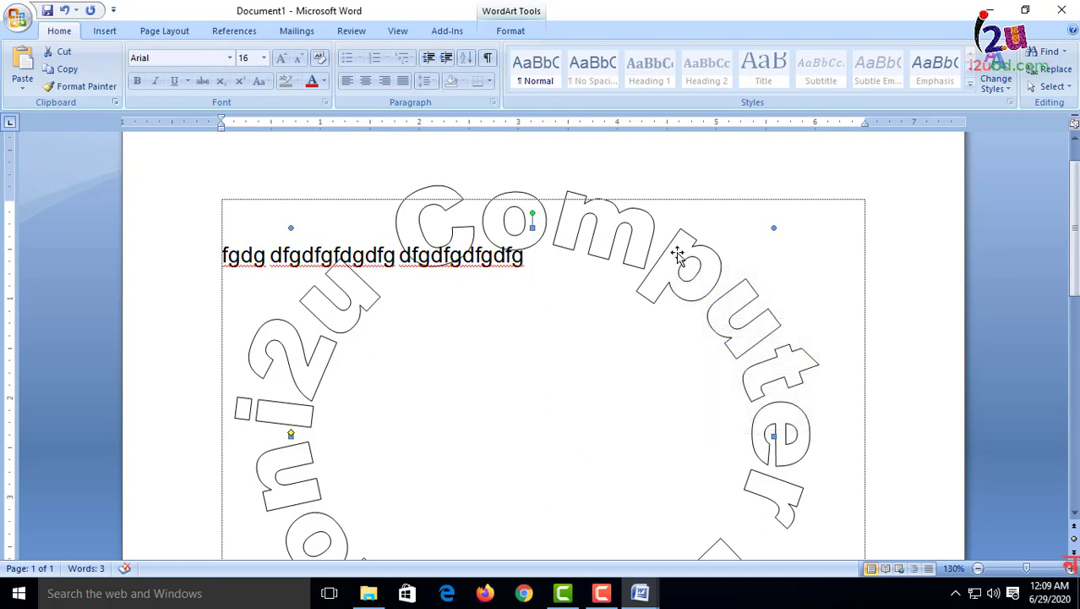
right_click(677, 256)
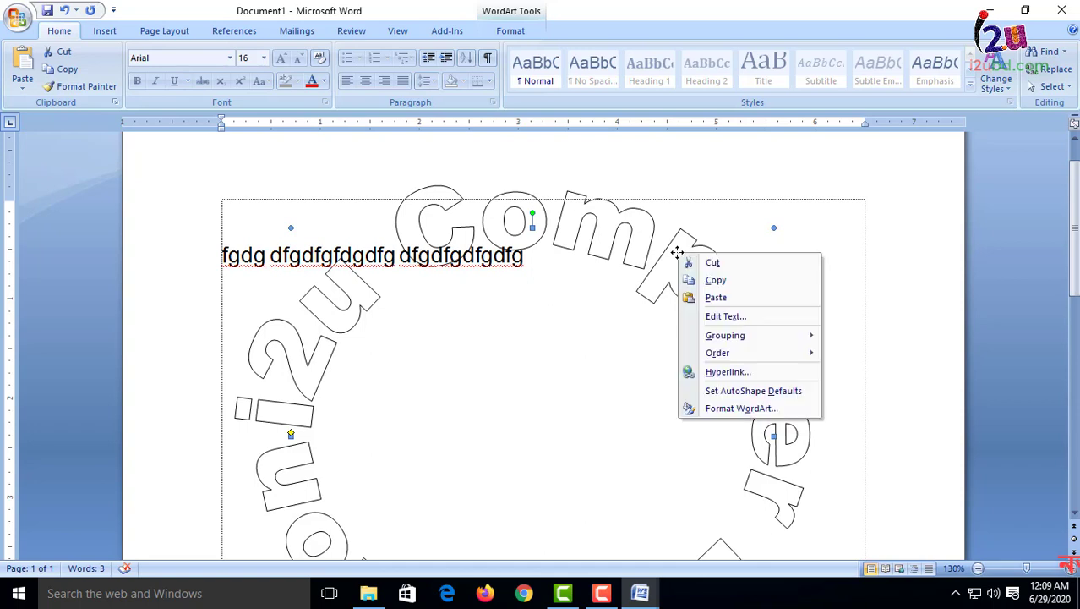
click(743, 409)
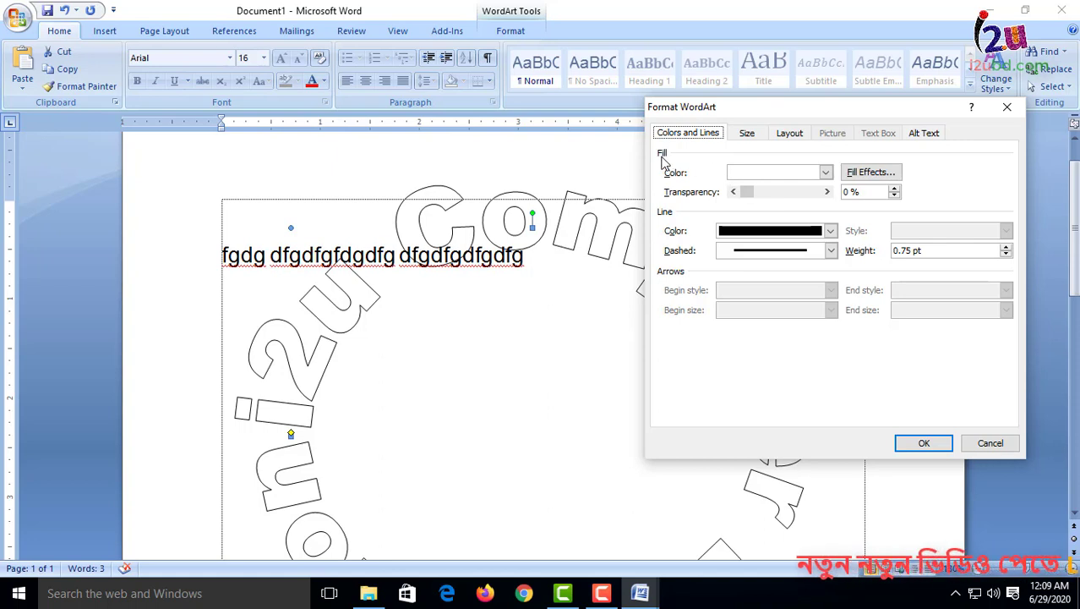
click(763, 178)
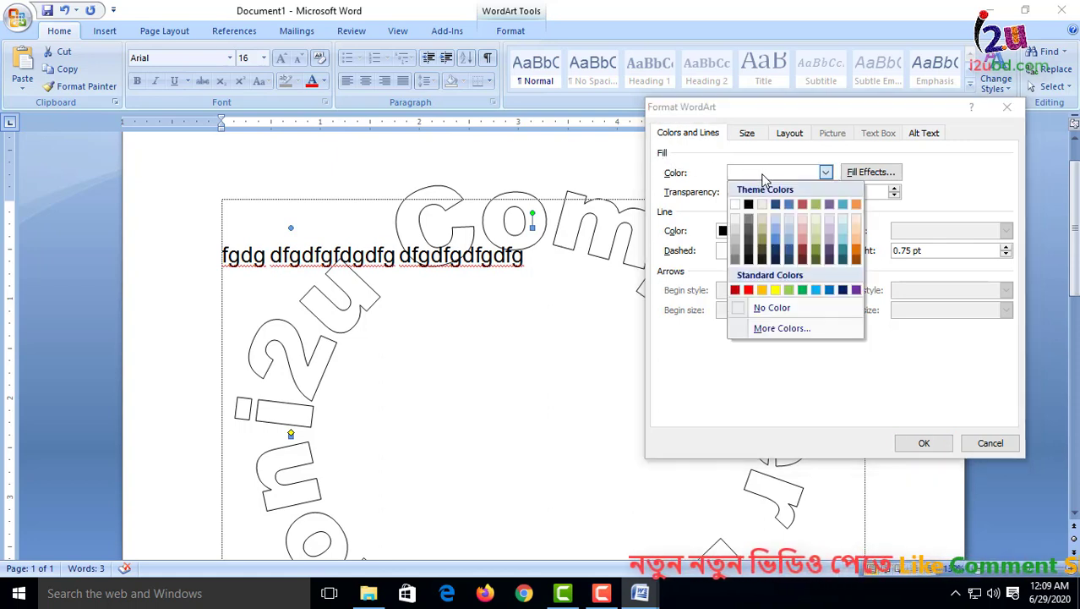
click(763, 177)
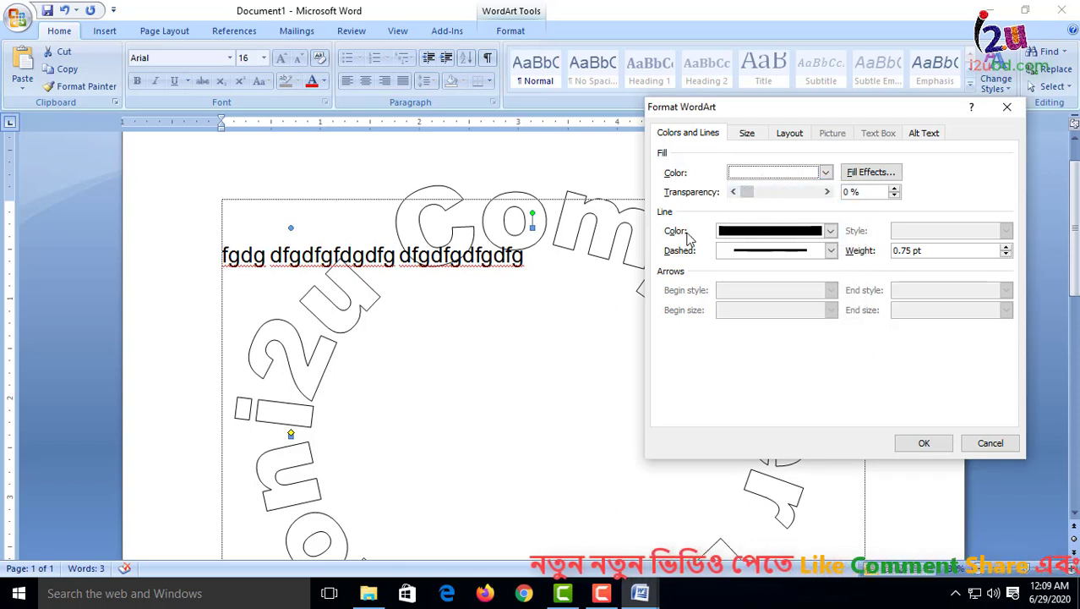
click(762, 233)
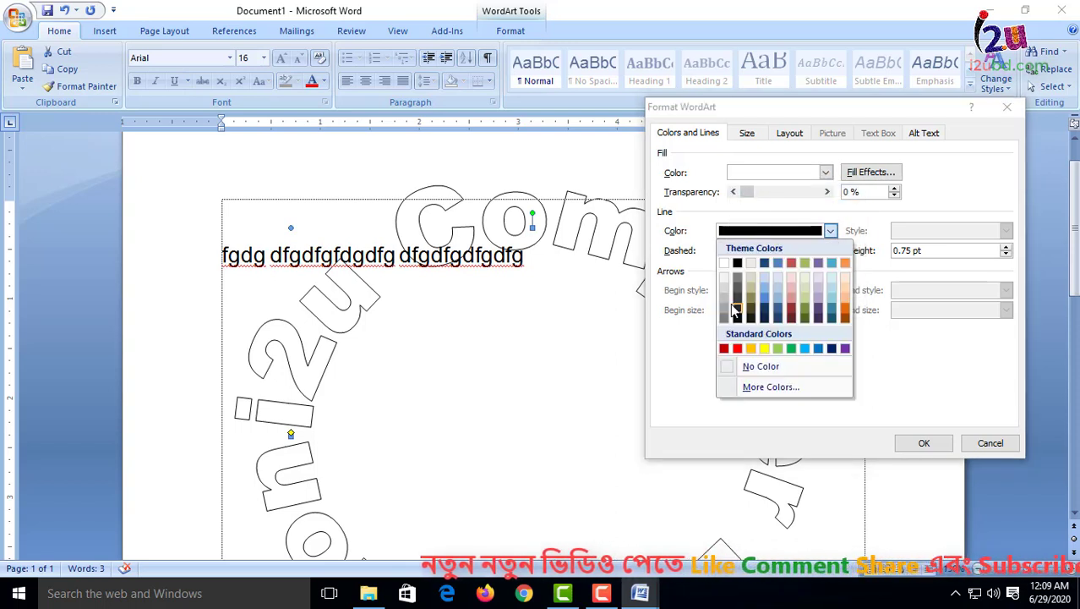
click(725, 288)
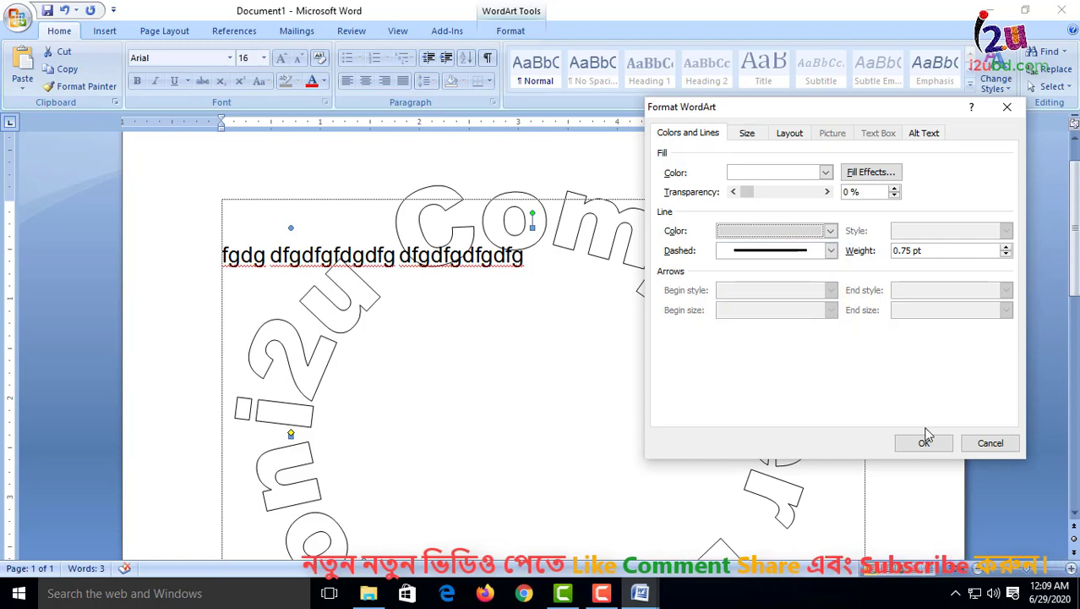
click(927, 443)
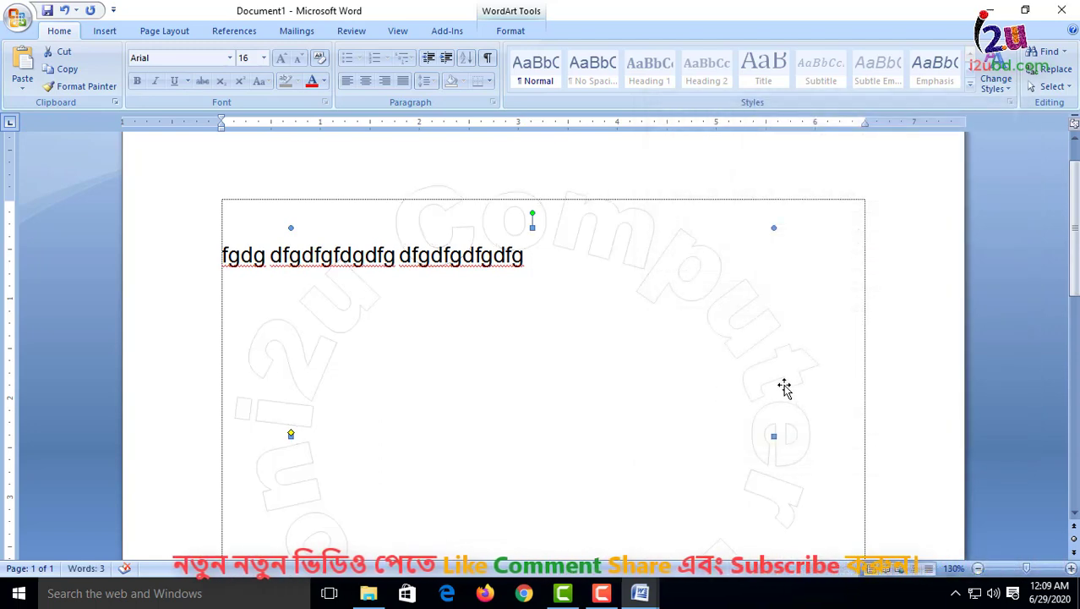
- Extend the first line with the filler text "f gfdgfd gdfgfd gdfgdfgdfg dfg", leaving a gap after the existing text
click(530, 258)
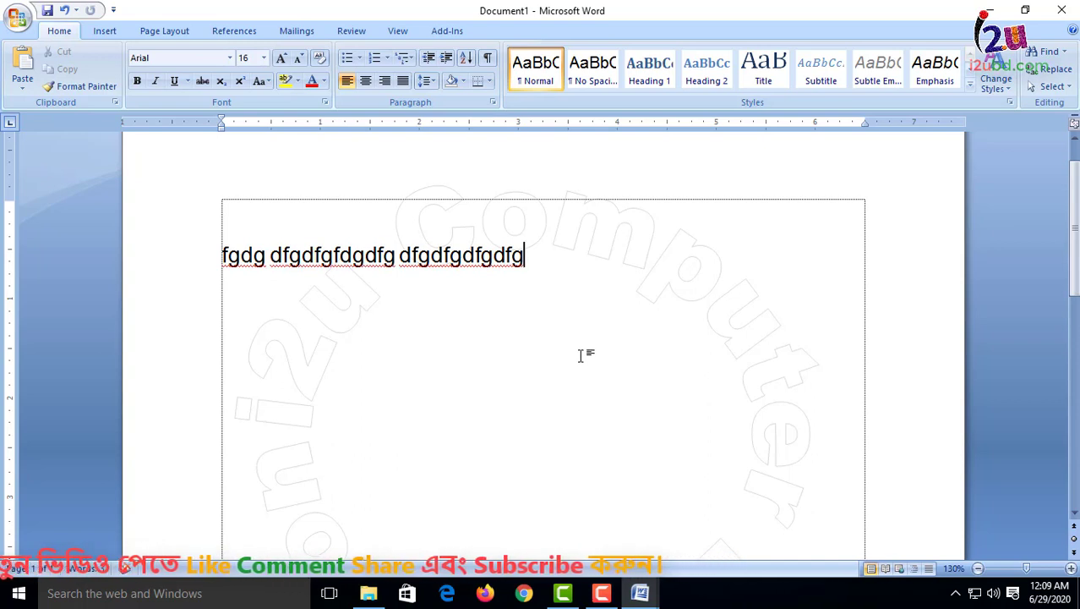
text(f gfdgfd gdf)
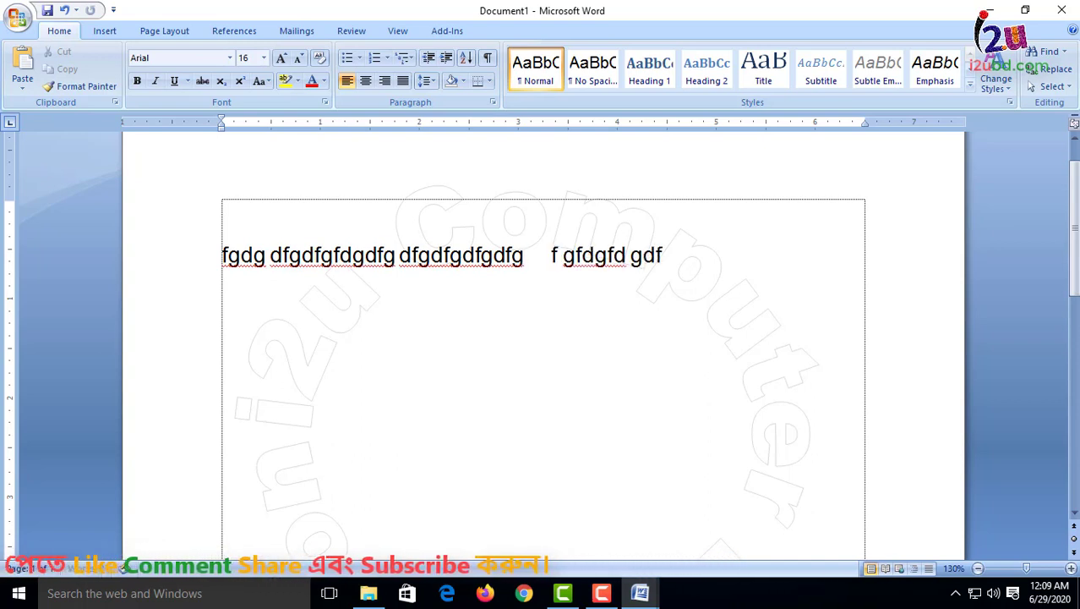
text(gfd gdfgdfgdfg dfg)
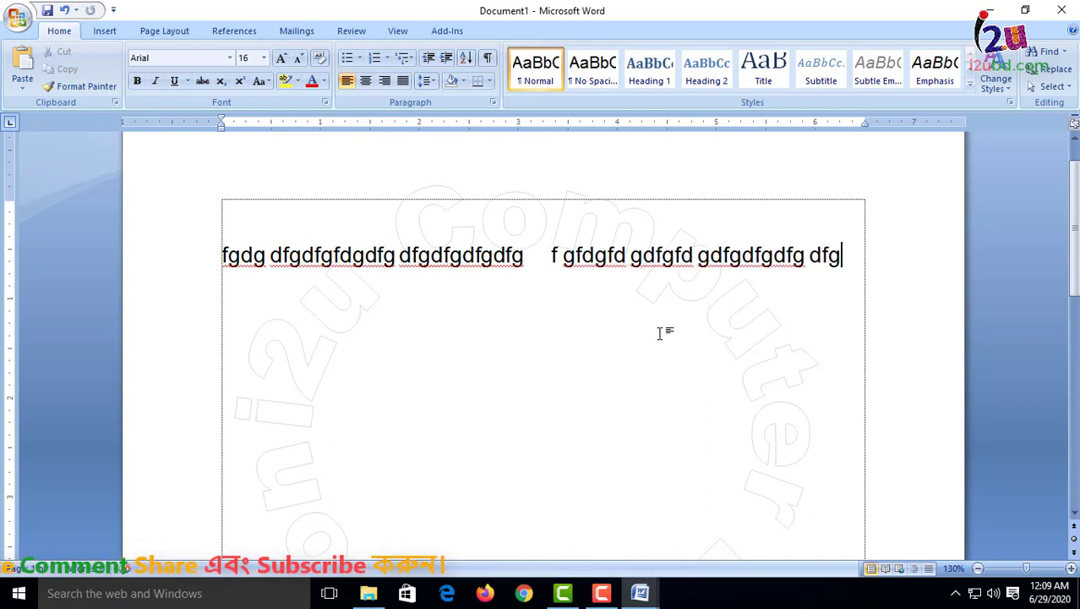
- Change the circular WordArt to the straight plain text shape
click(734, 319)
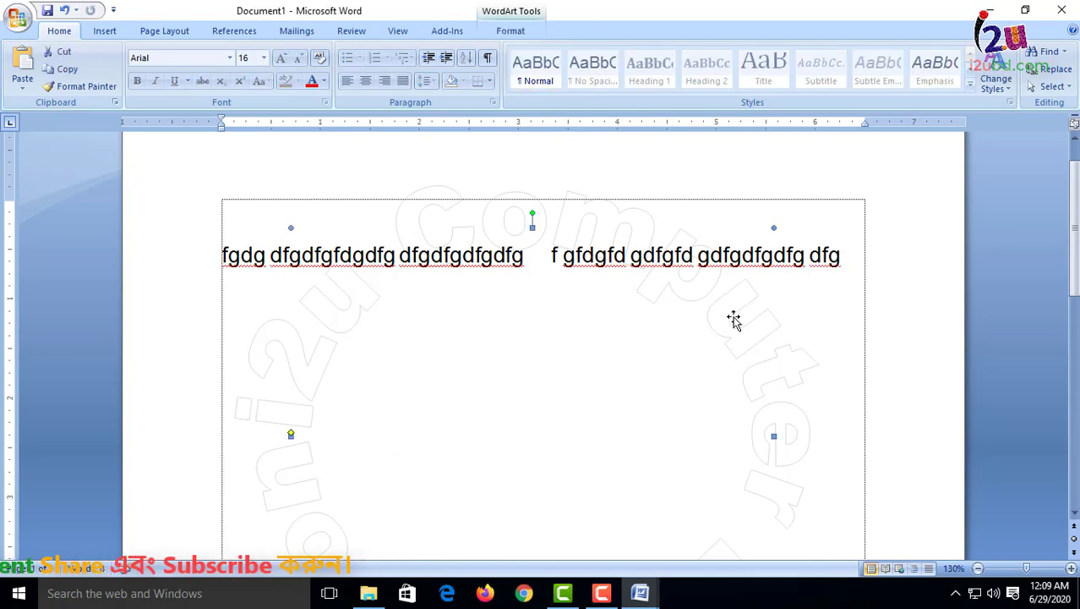
click(511, 31)
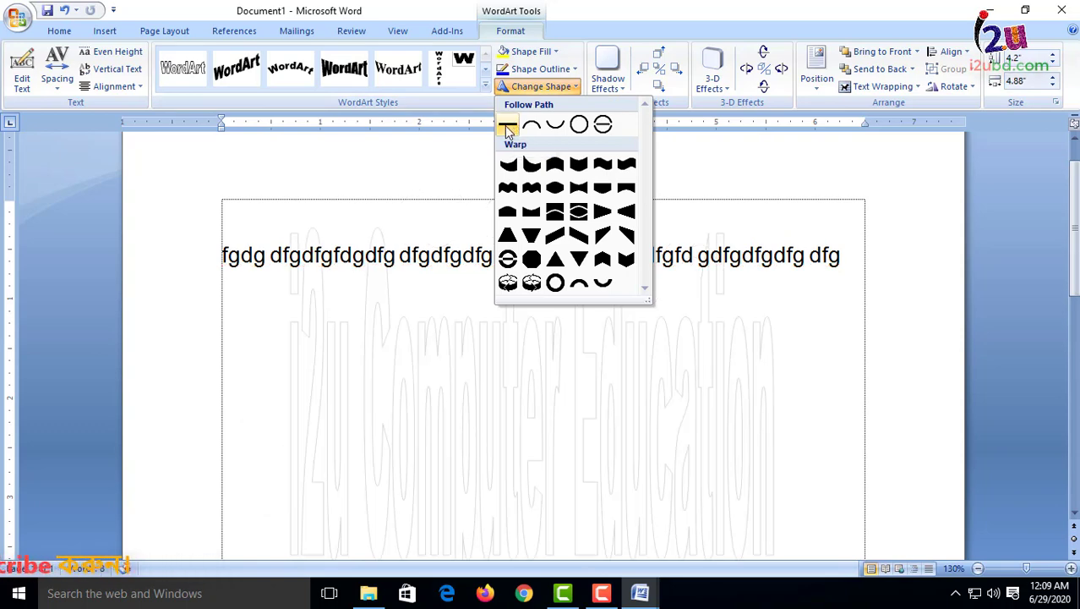
click(505, 125)
- Resize the straight WordArt to about 1.43 inches high by 6.51 inches wide and place it between the margins below the filler text
scroll(563, 350, down, 2)
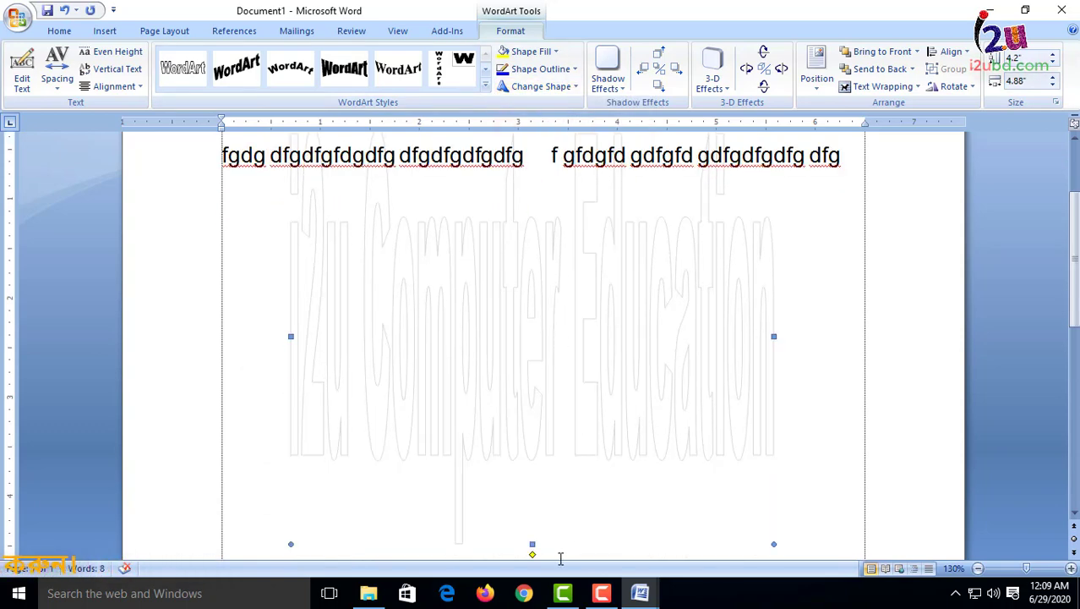
drag(533, 543, 552, 381)
drag(767, 356, 841, 357)
drag(929, 378, 930, 378)
drag(436, 375, 374, 360)
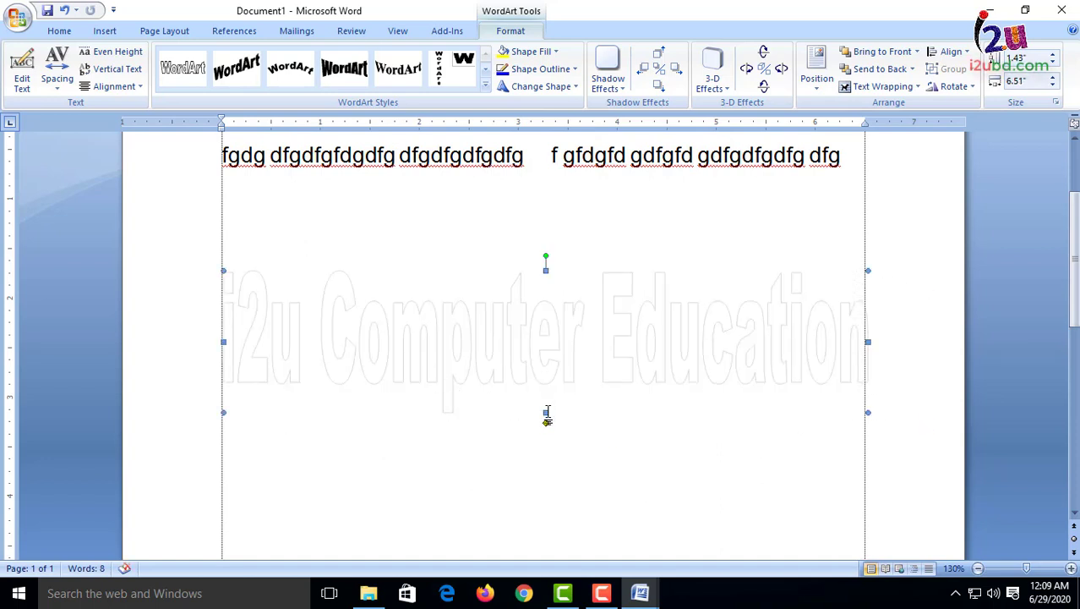
- Reduce the WordArt's height to about 1.13 inches, keeping its width
drag(546, 411, 546, 382)
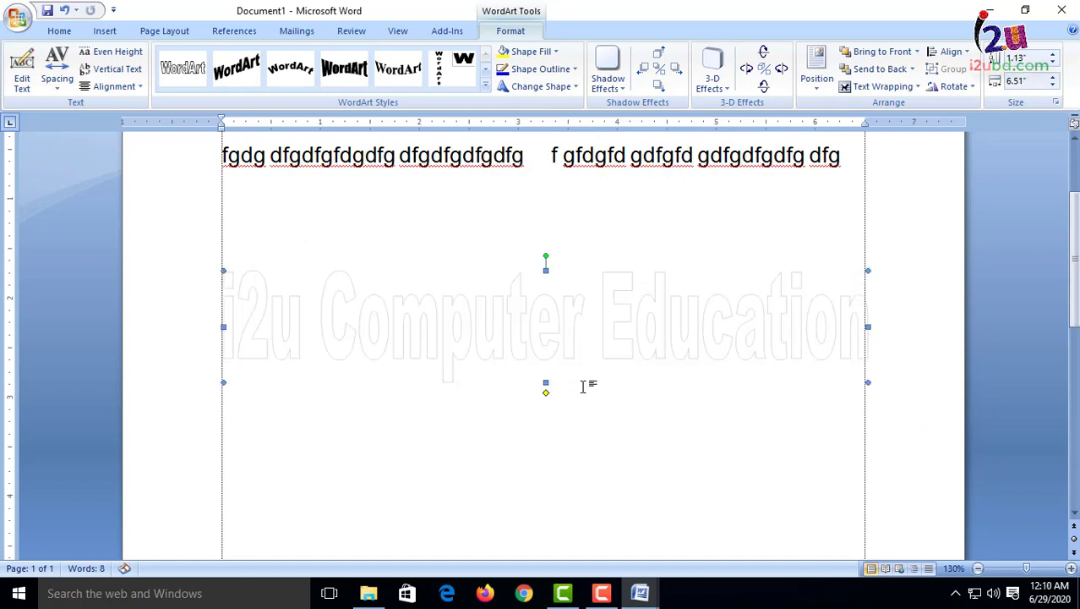
- Set up a two-color gradient fill for the WordArt, with red as color 1 and yellow as color 2
right_click(687, 351)
click(781, 510)
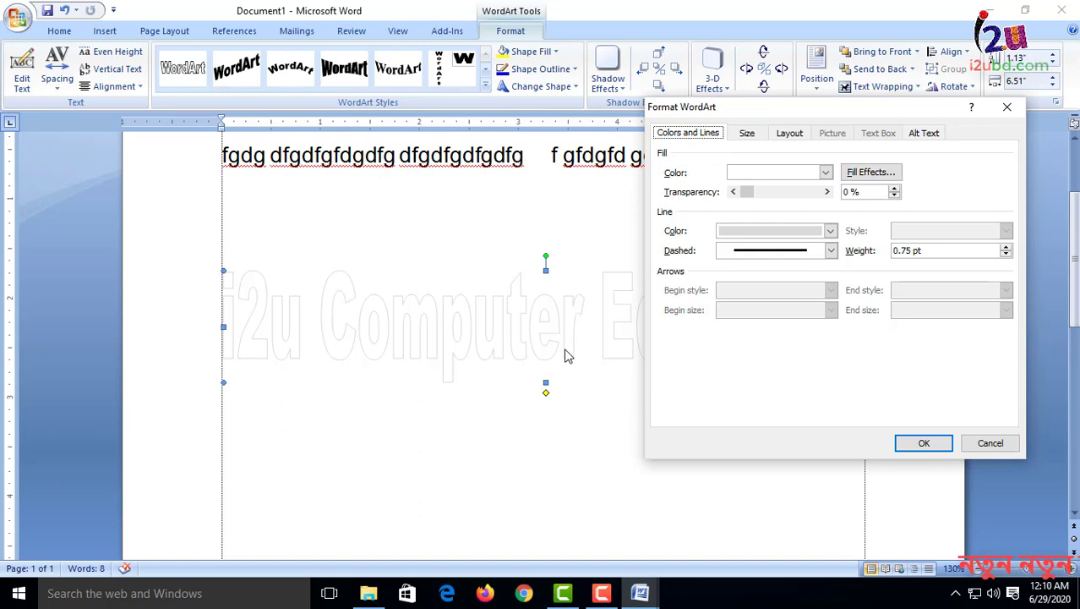
click(879, 172)
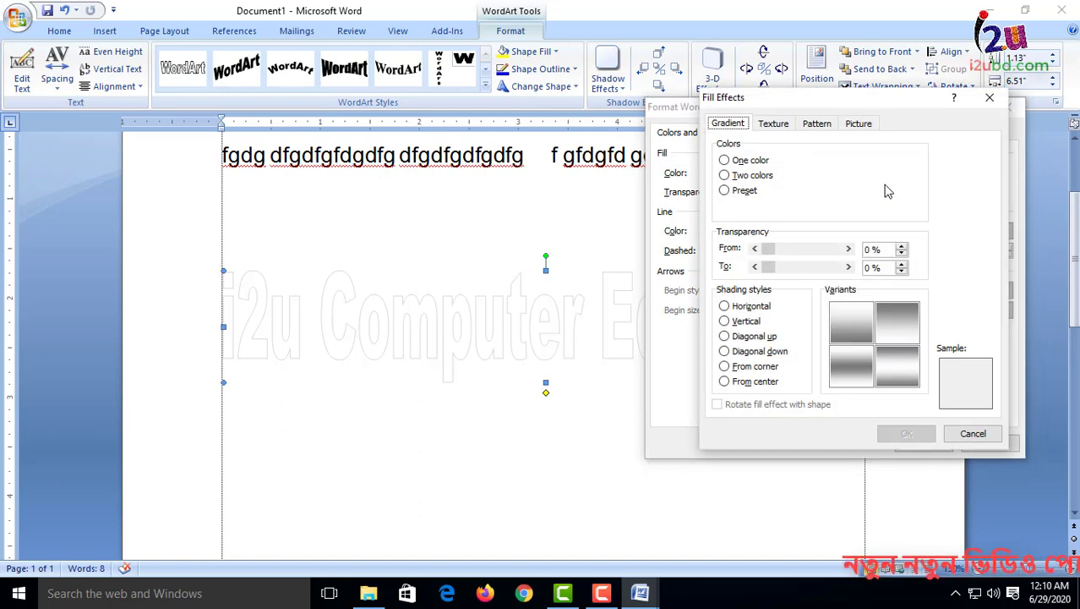
click(751, 175)
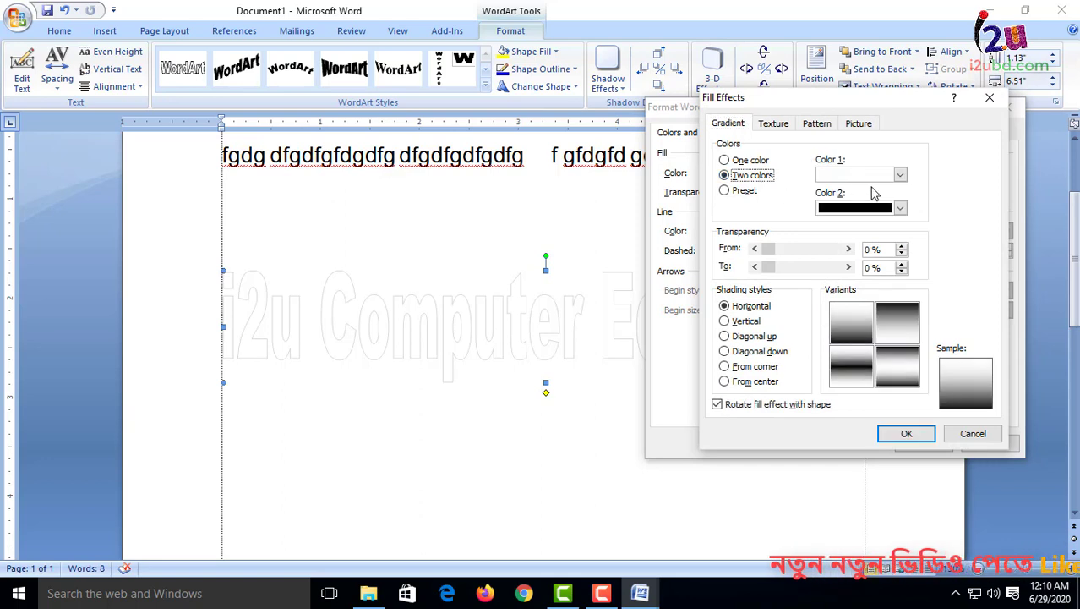
click(900, 174)
click(837, 292)
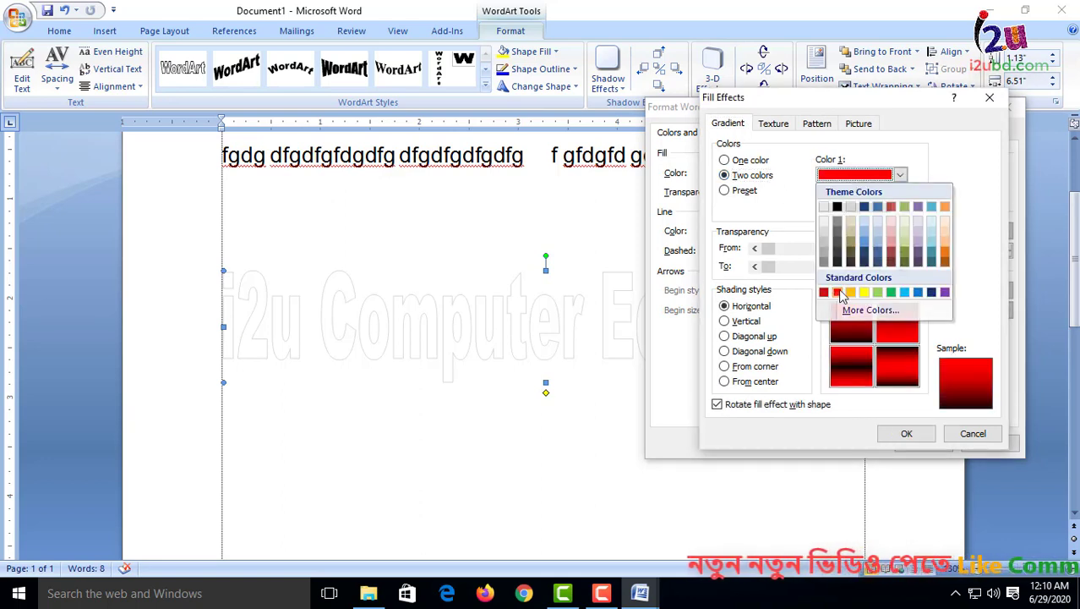
click(896, 207)
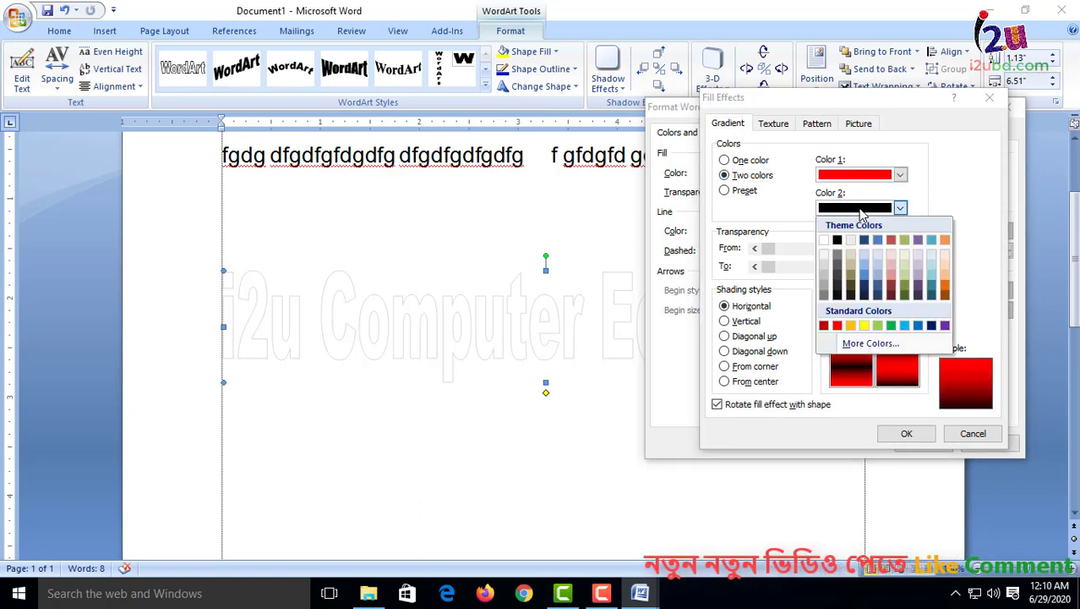
click(863, 326)
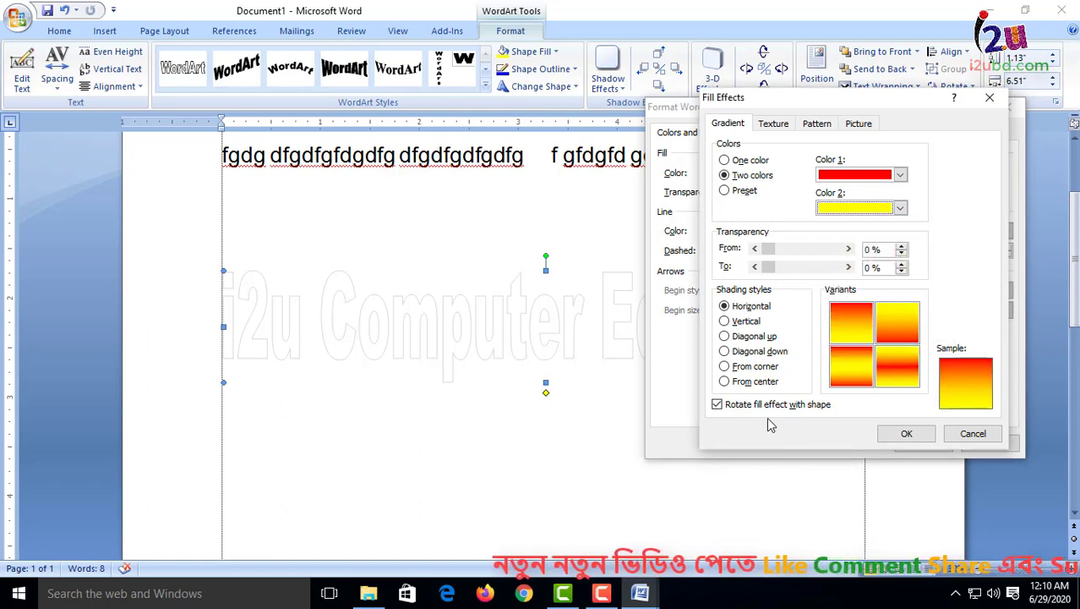
- Try the gradient shading styles and apply the horizontal variant with red outer edges and a yellow middle to the WordArt
click(727, 381)
click(726, 366)
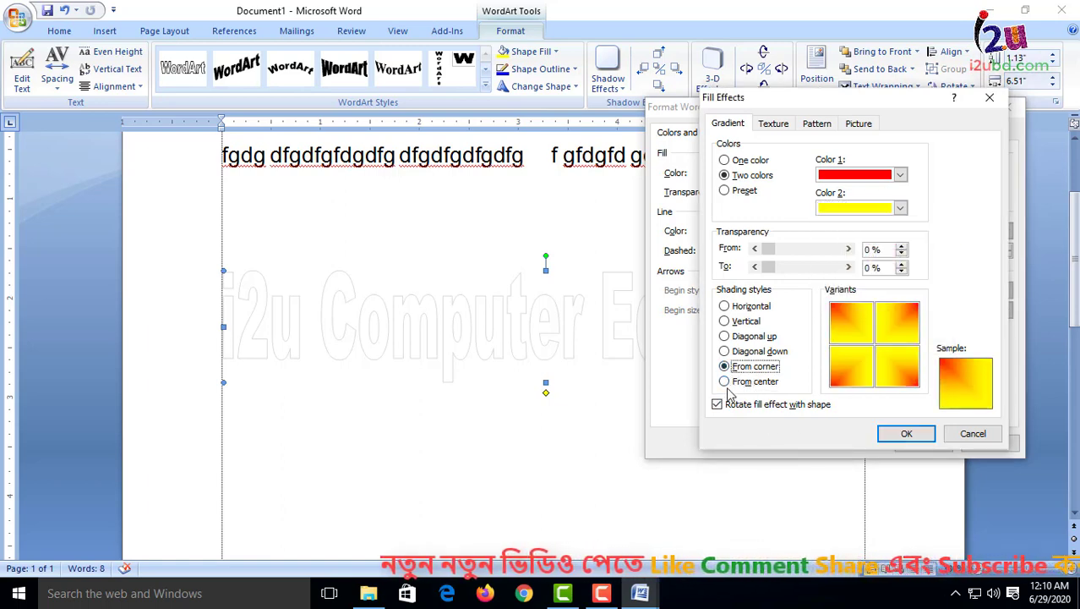
click(726, 382)
click(725, 366)
click(725, 351)
click(742, 336)
click(743, 306)
click(744, 321)
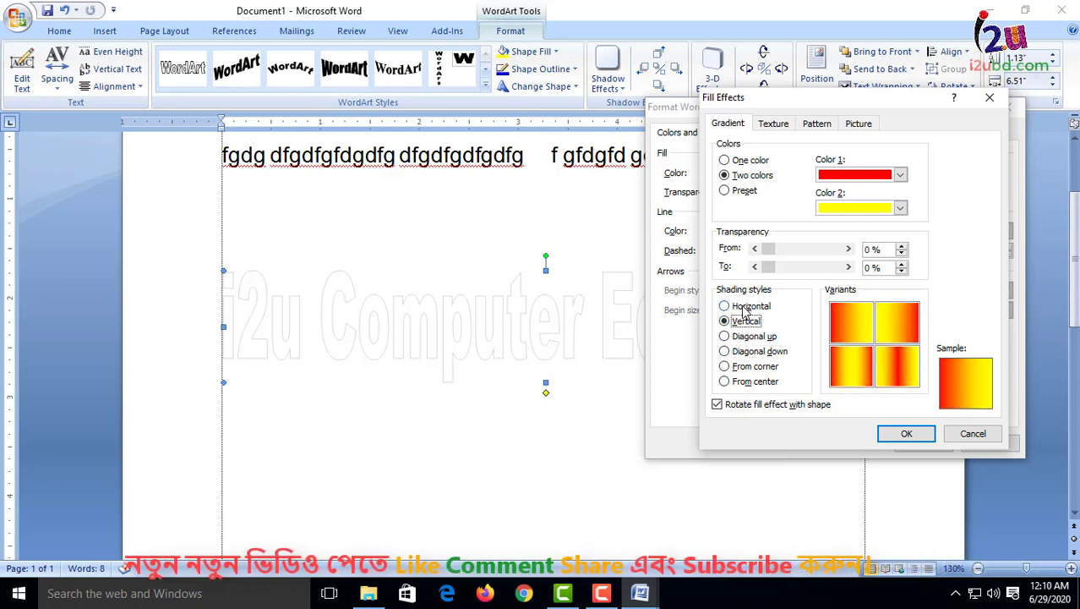
click(744, 306)
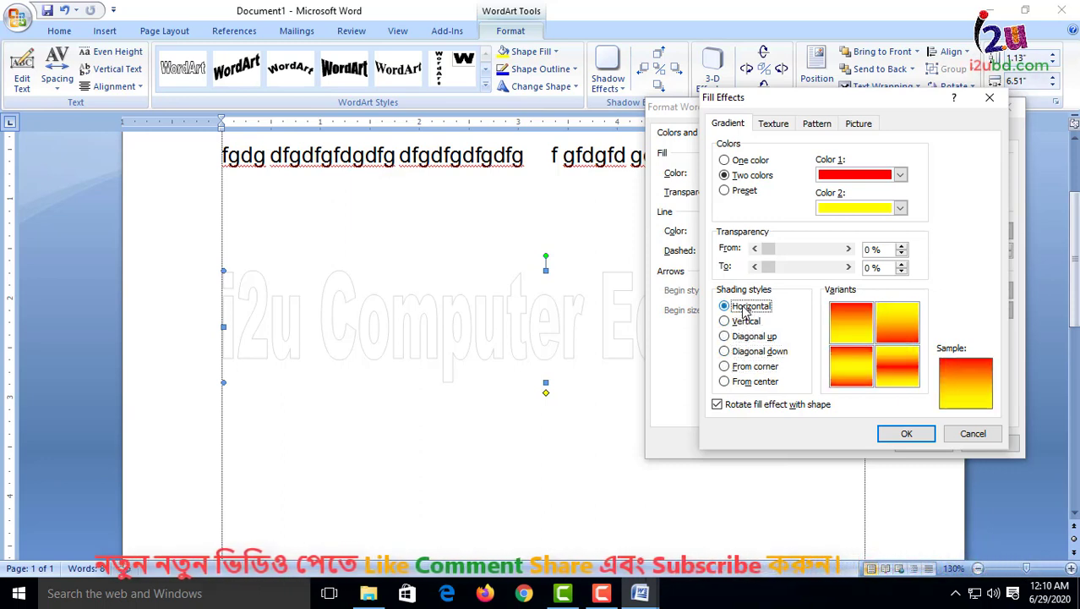
click(838, 385)
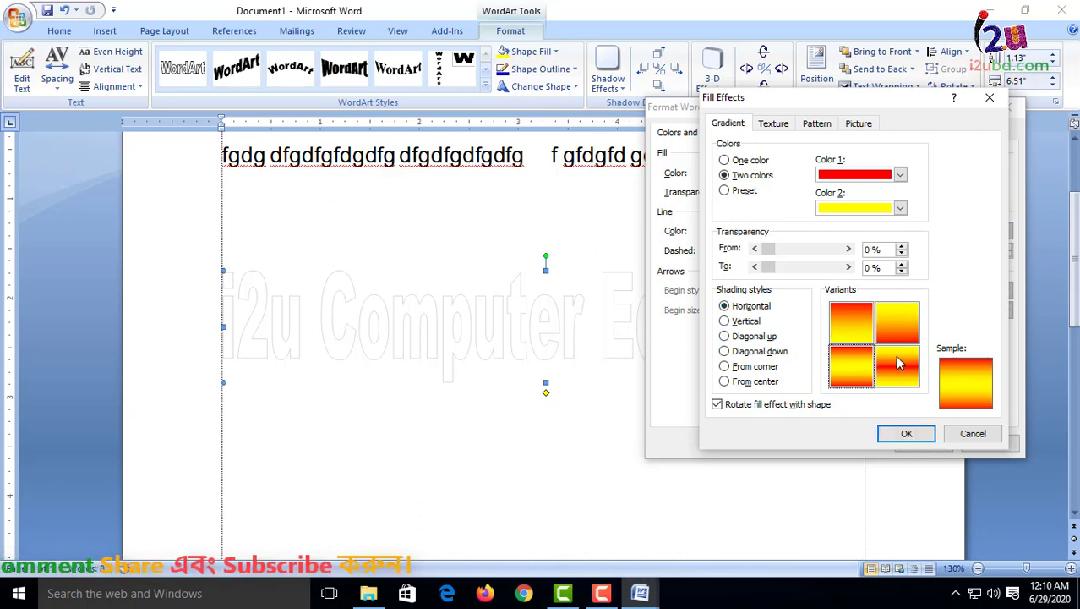
click(906, 434)
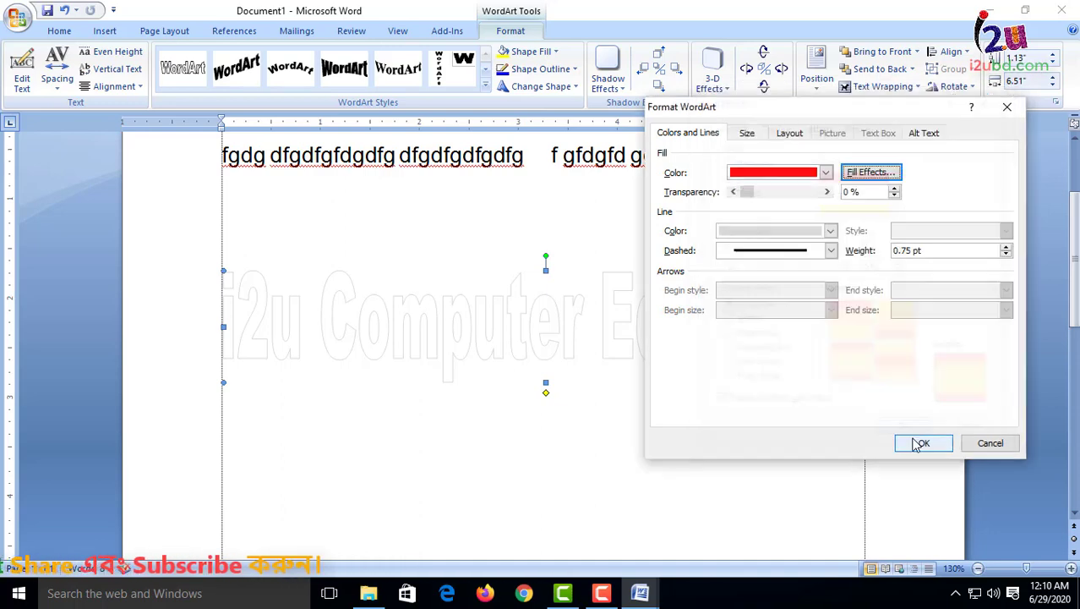
click(924, 444)
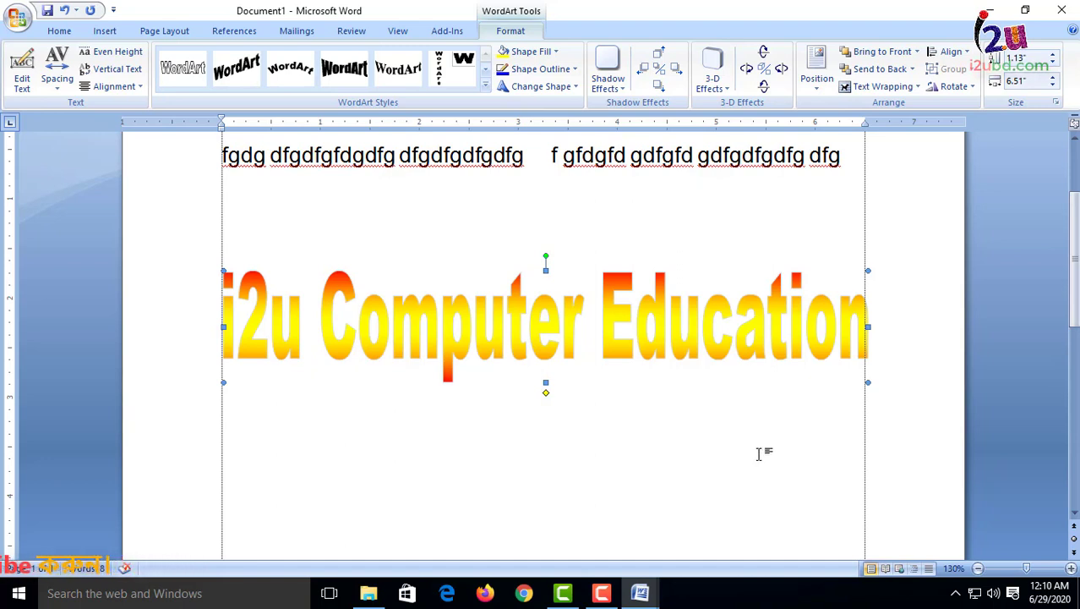
- Fill the WordArt with the Granite texture
right_click(694, 339)
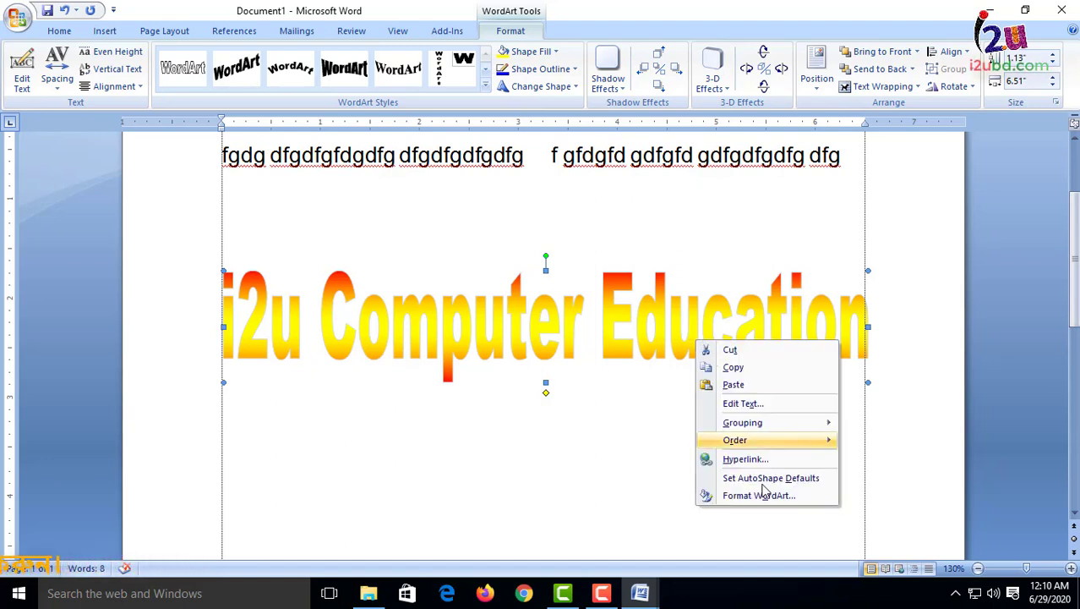
click(787, 501)
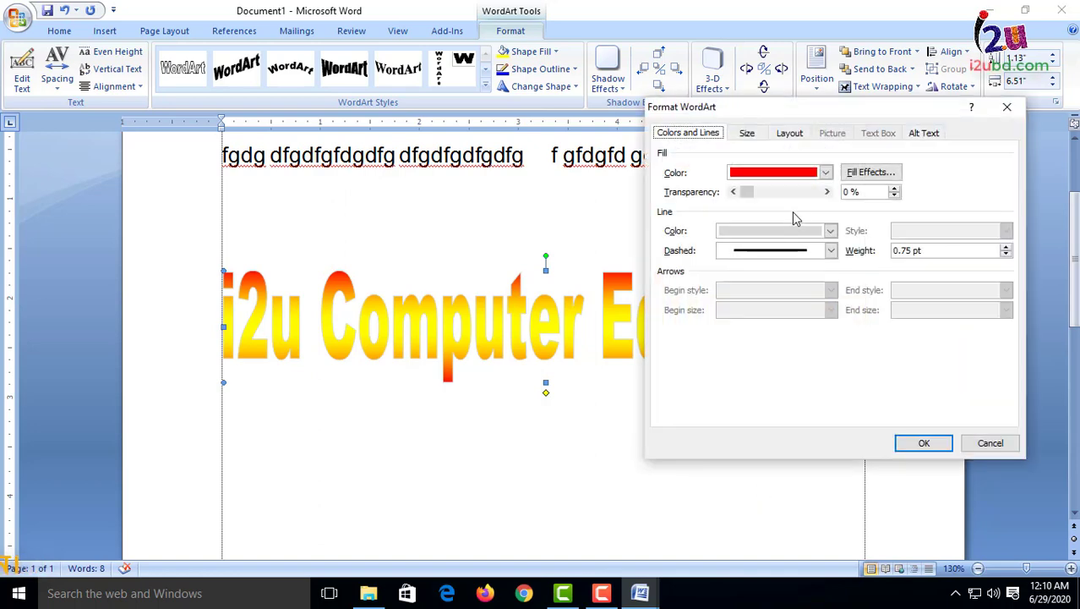
click(871, 172)
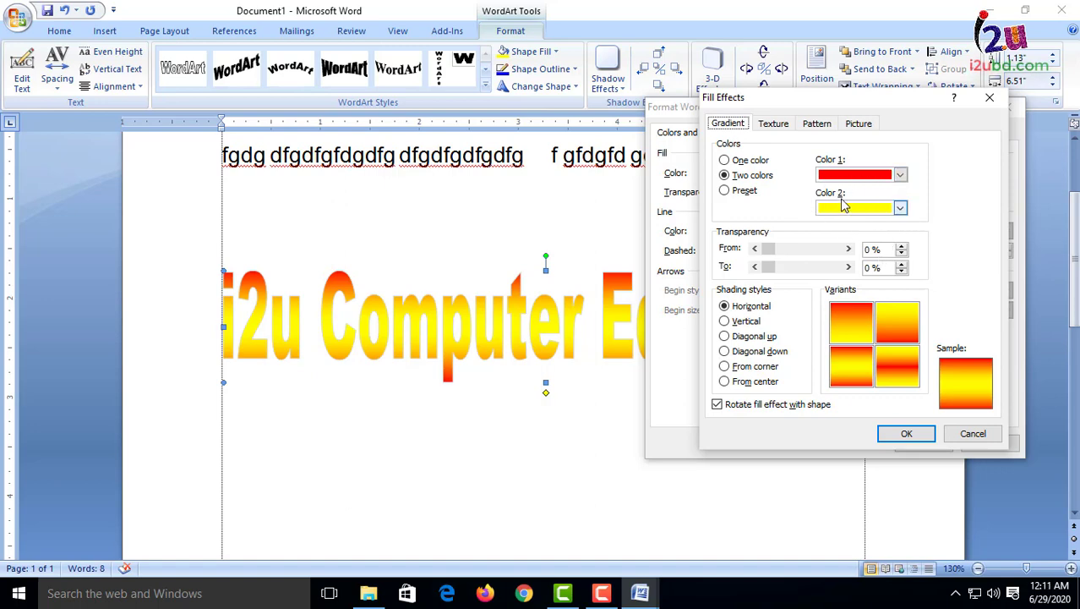
click(775, 125)
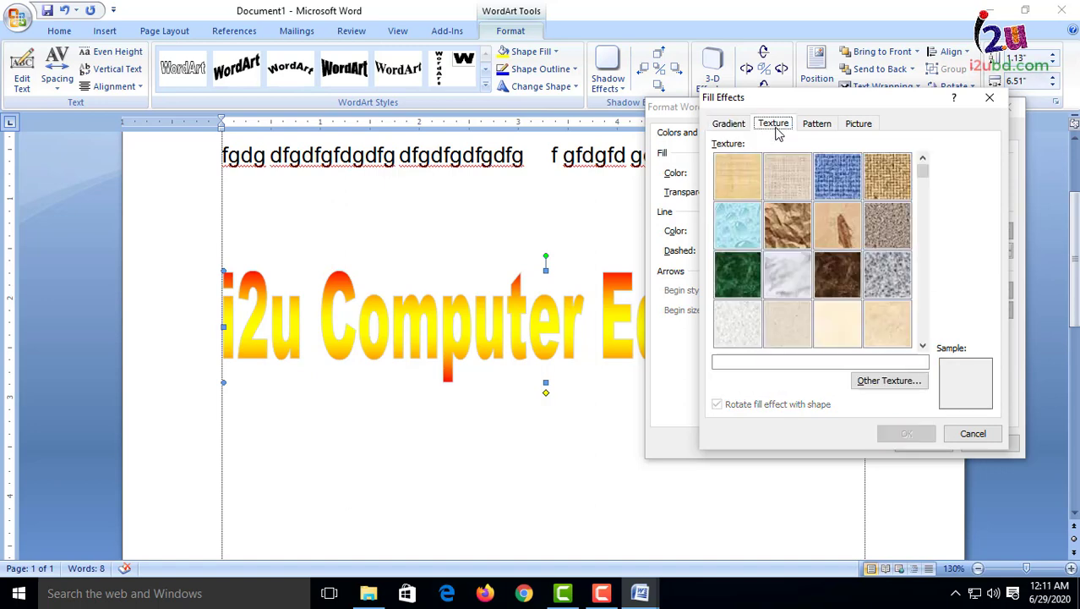
click(894, 287)
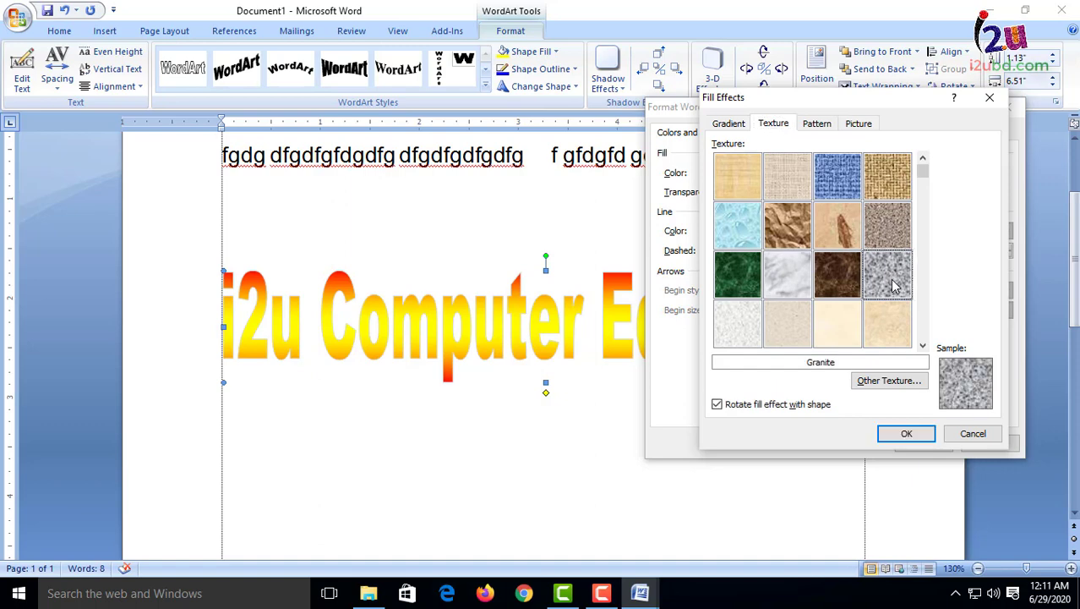
click(920, 436)
click(917, 438)
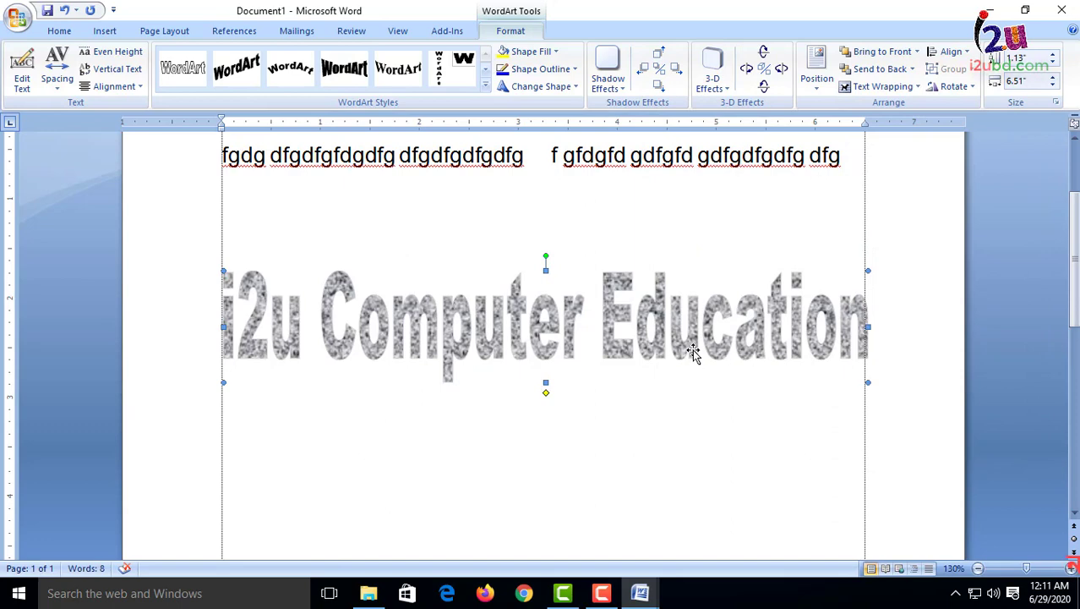
- Fill the WordArt with the Horizontal brick pattern, using a white foreground and a red background
right_click(694, 350)
click(784, 505)
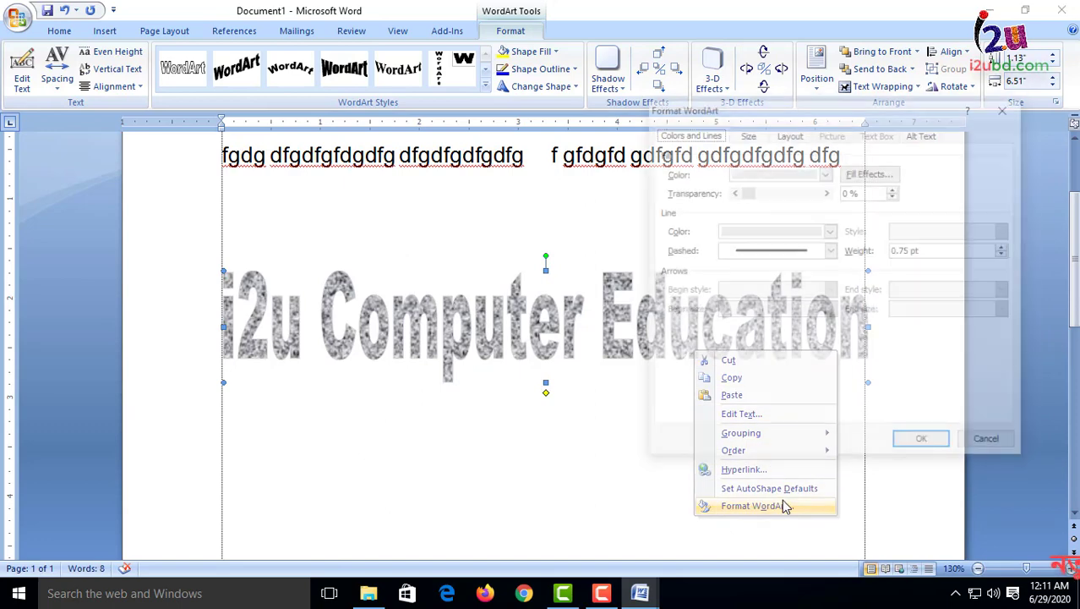
click(871, 173)
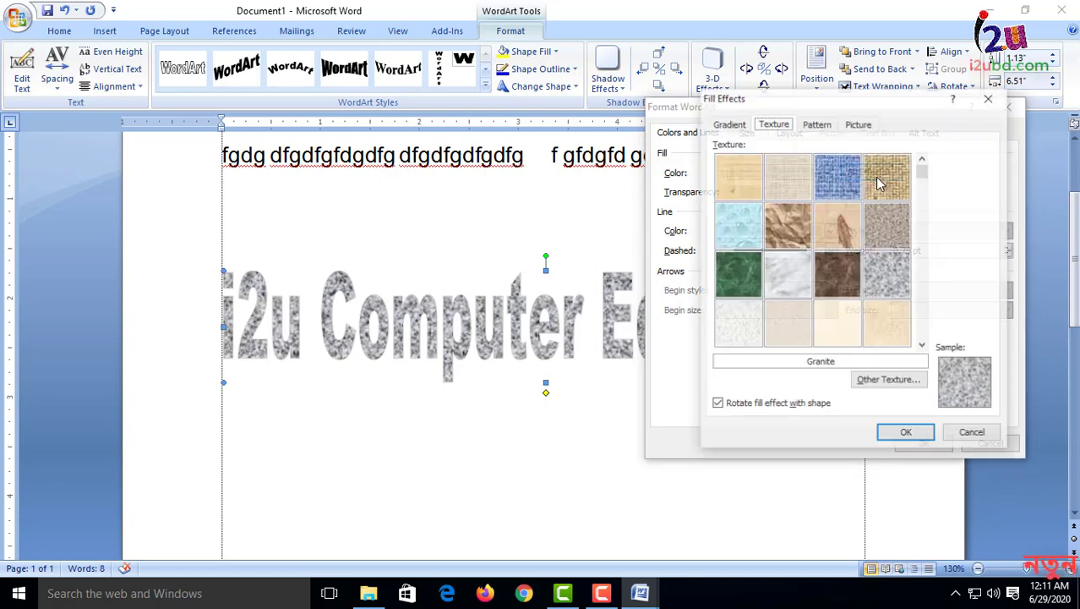
click(816, 126)
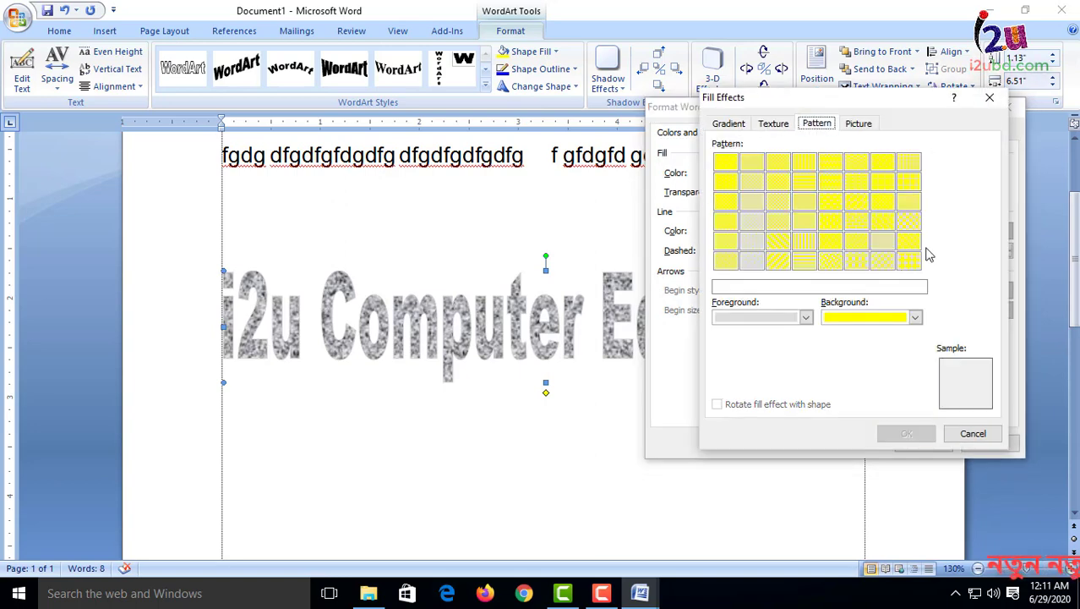
click(856, 223)
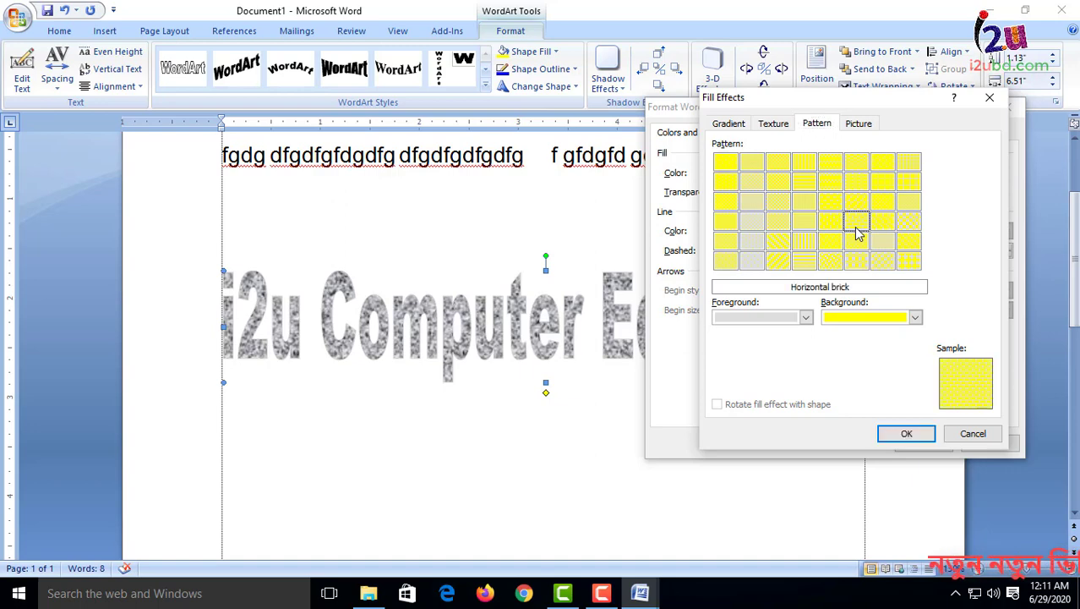
click(882, 320)
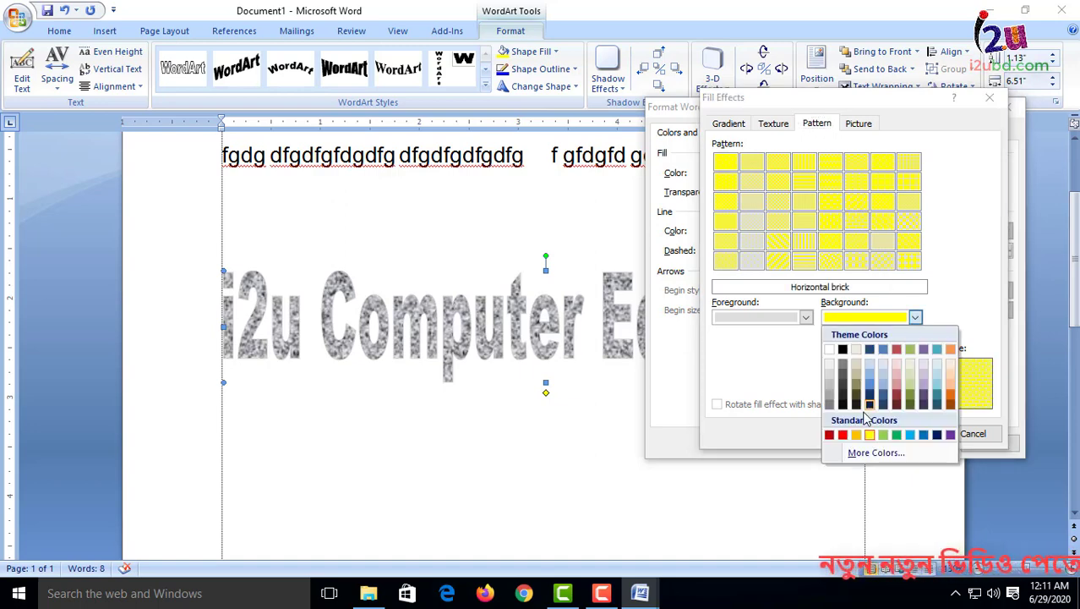
click(842, 435)
click(805, 317)
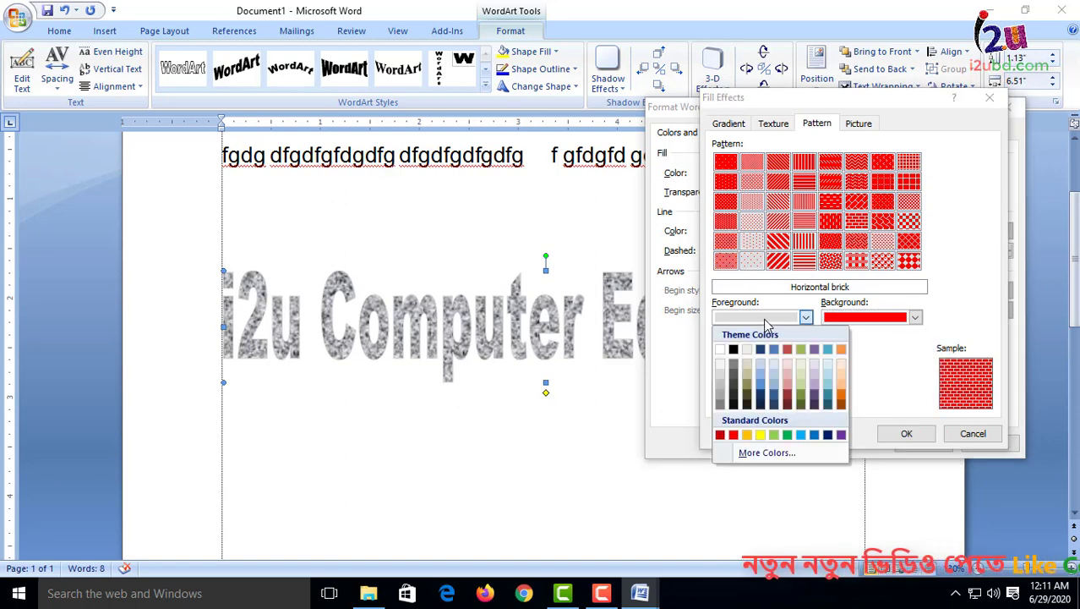
click(720, 349)
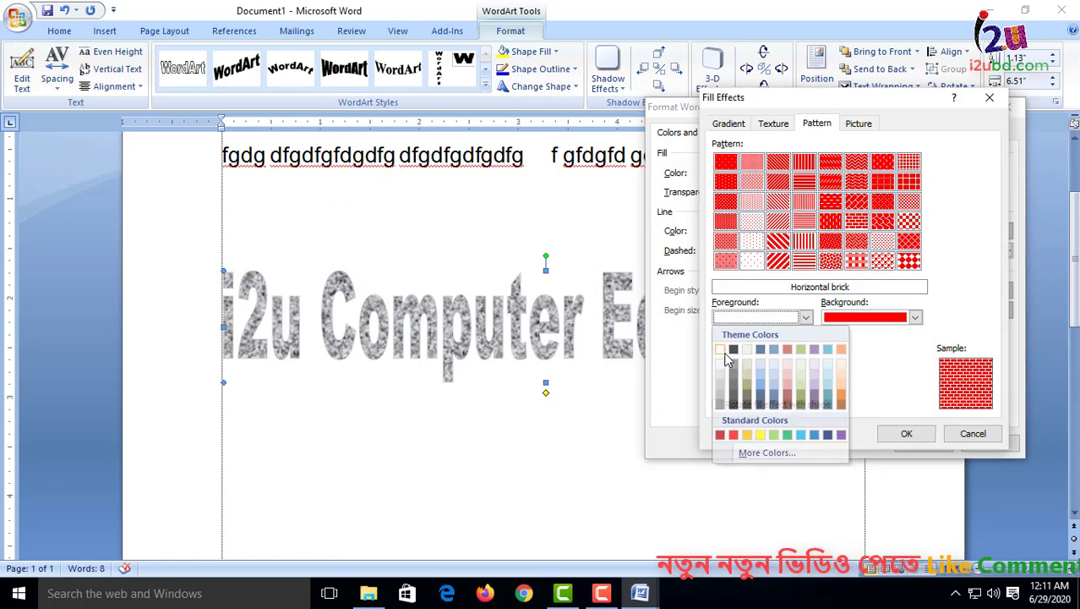
click(908, 436)
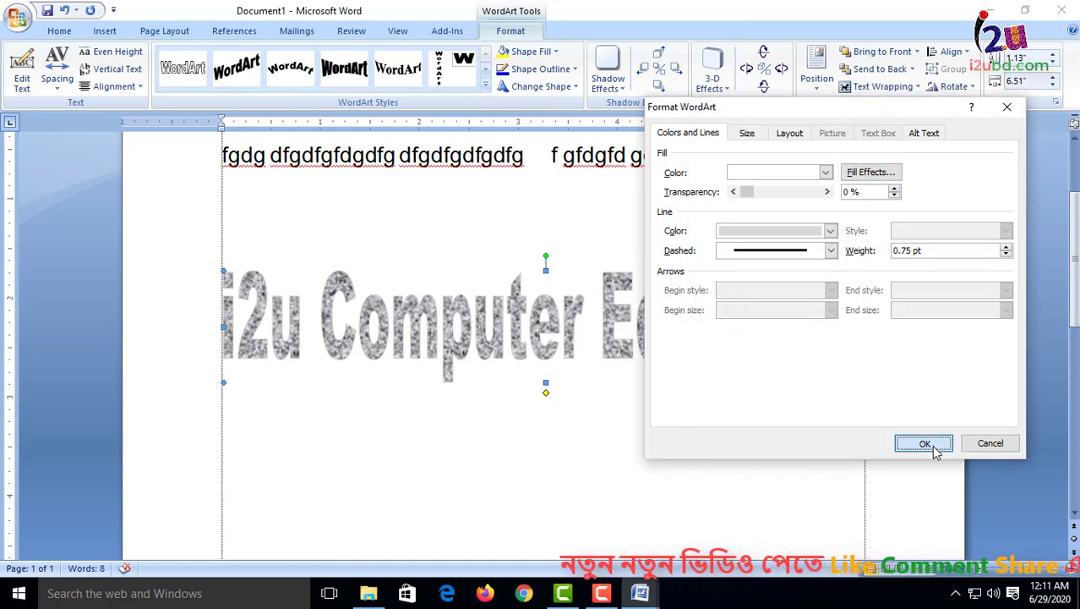
click(922, 441)
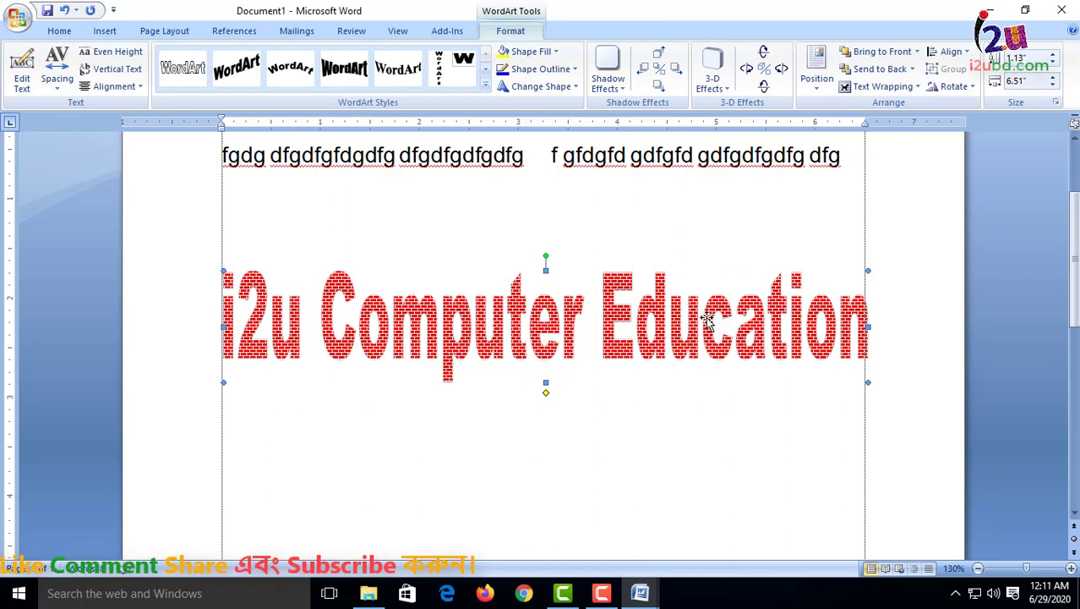
- Fill the WordArt with the picture 1.jpg from the Desktop folder
right_click(687, 353)
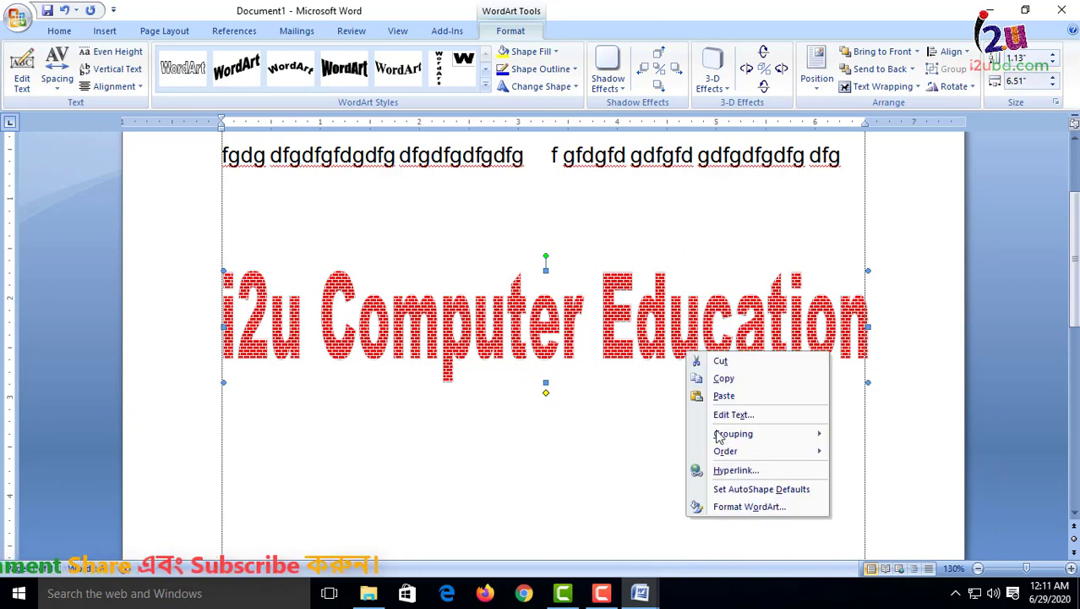
click(778, 507)
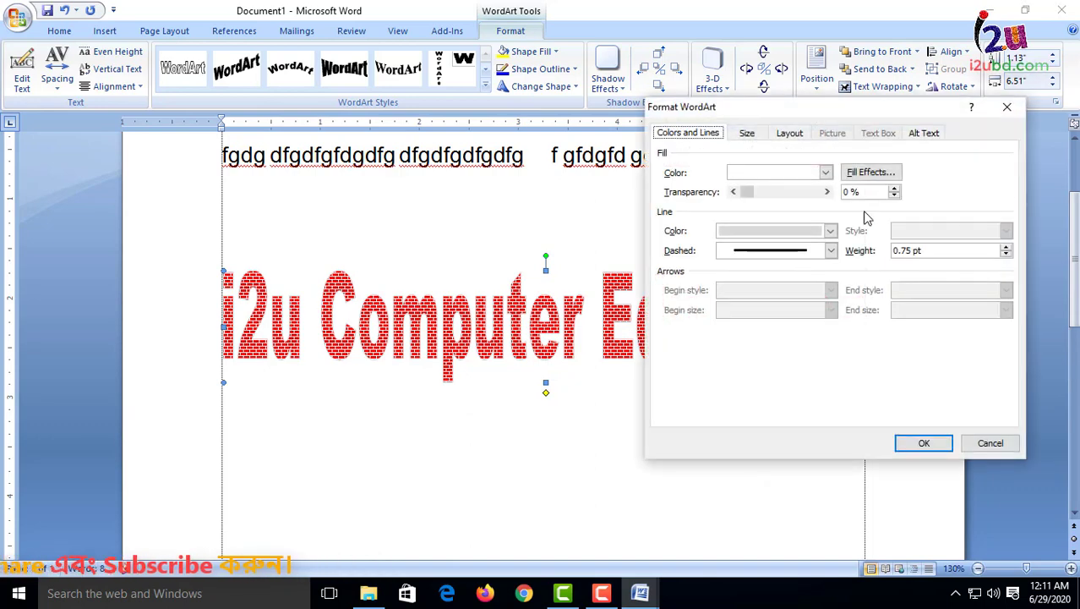
click(871, 173)
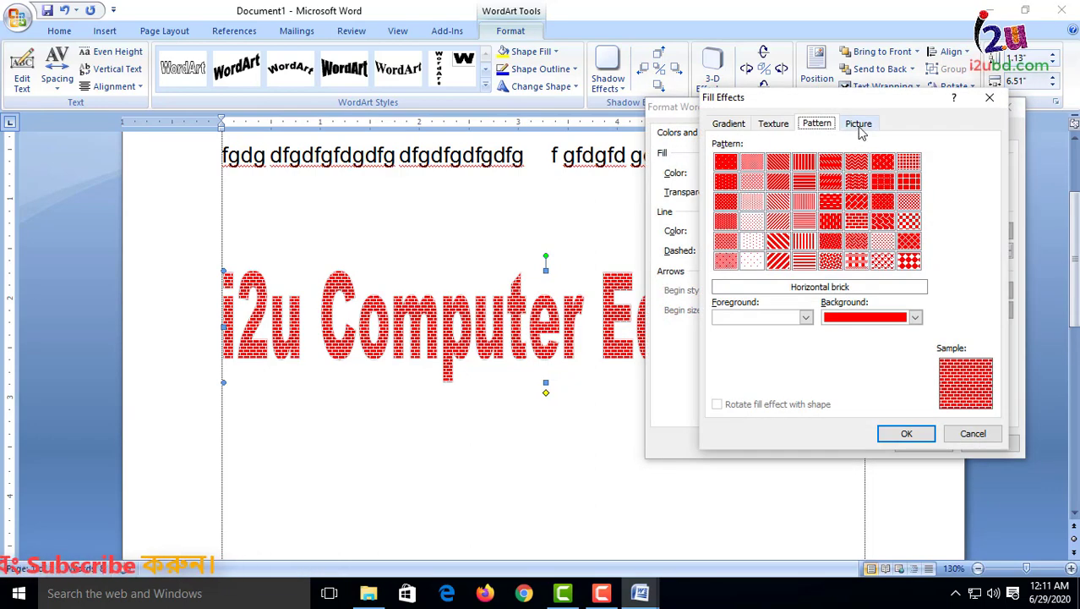
click(861, 127)
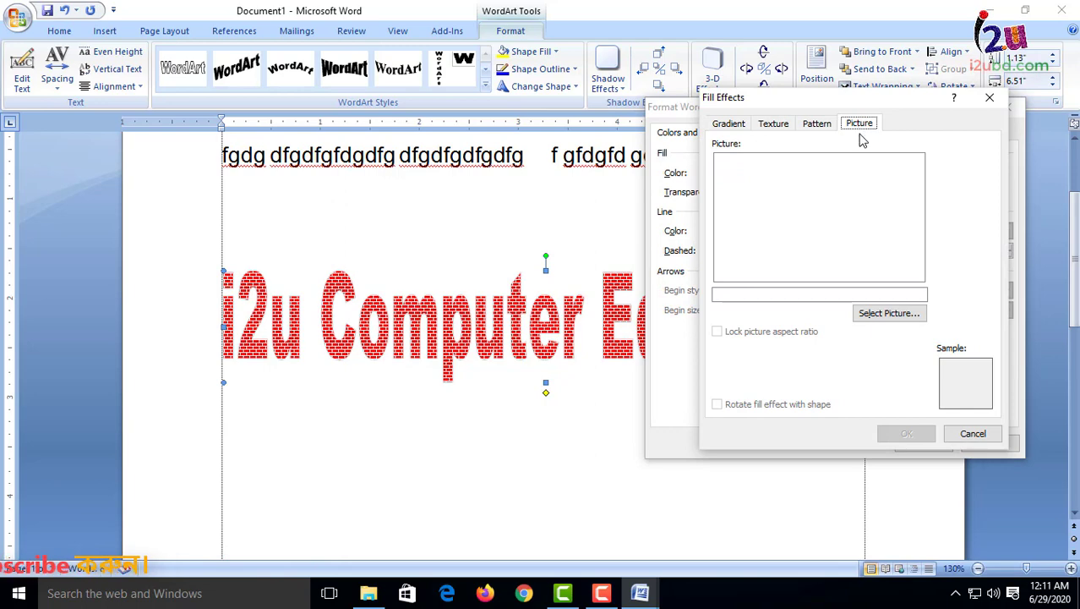
click(879, 324)
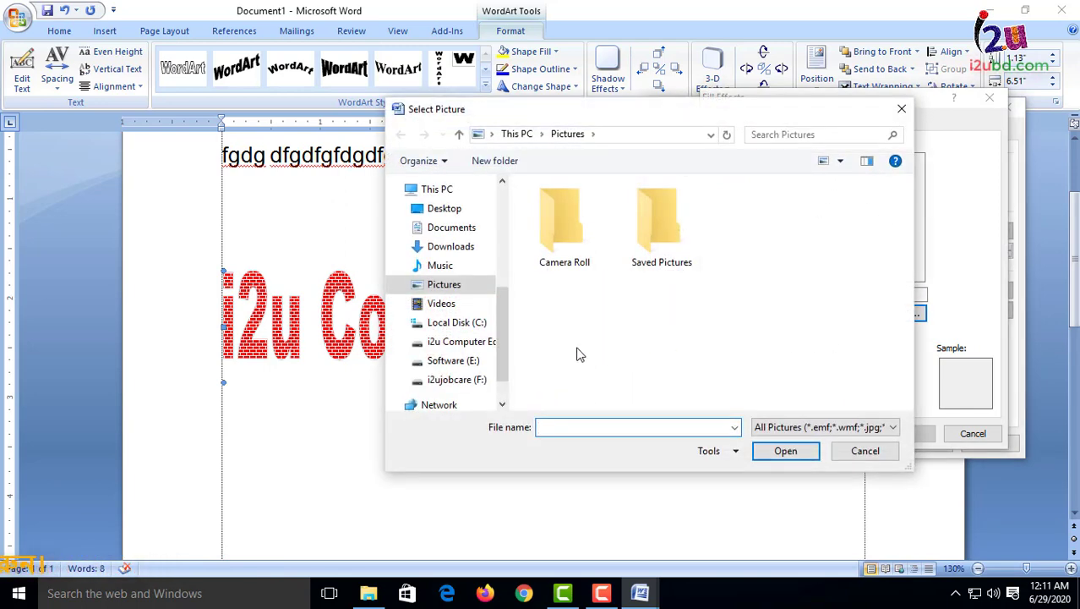
drag(502, 326, 522, 225)
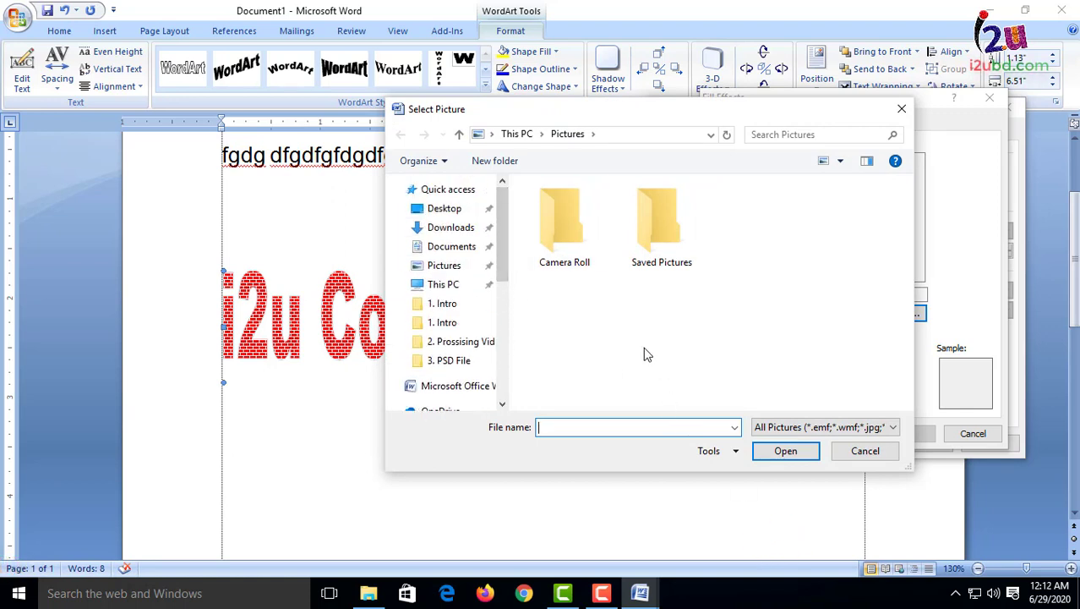
mouse_move(504, 223)
mouse_down()
mouse_move(509, 274)
mouse_move(507, 213)
mouse_up()
click(444, 209)
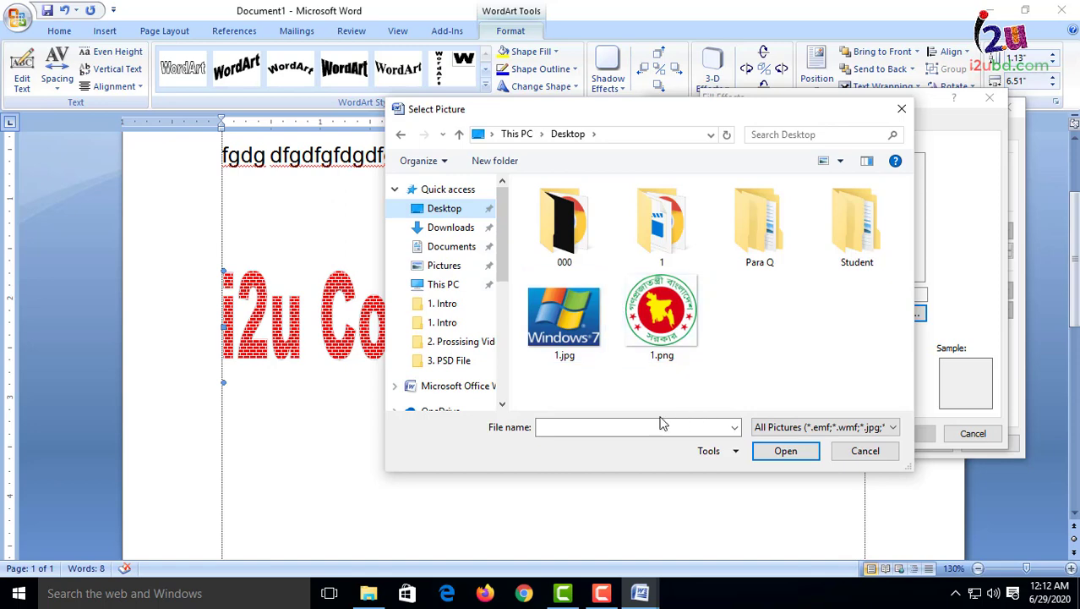
click(568, 354)
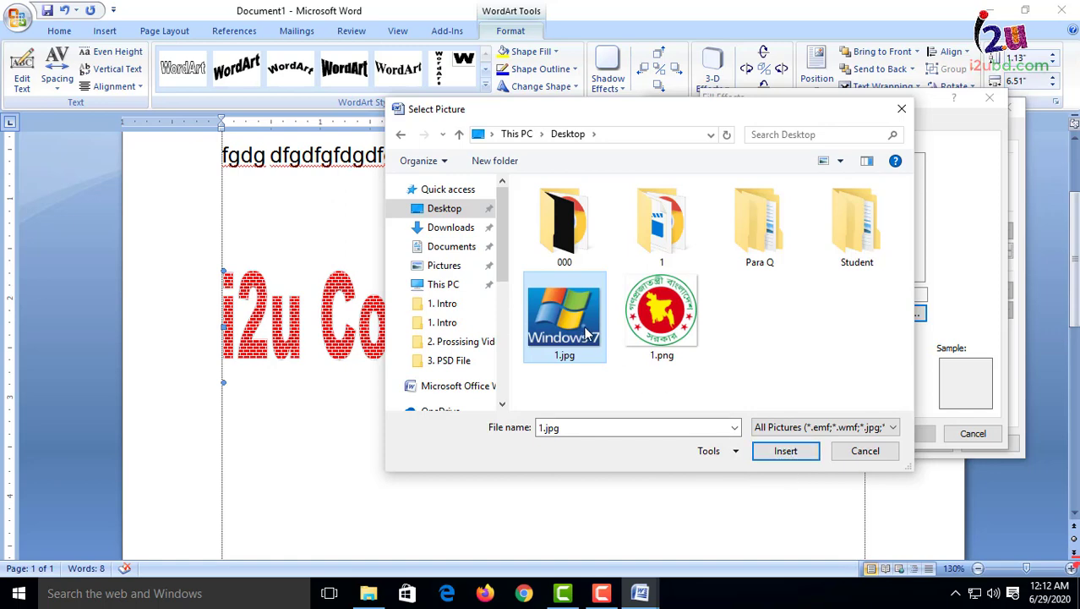
click(786, 451)
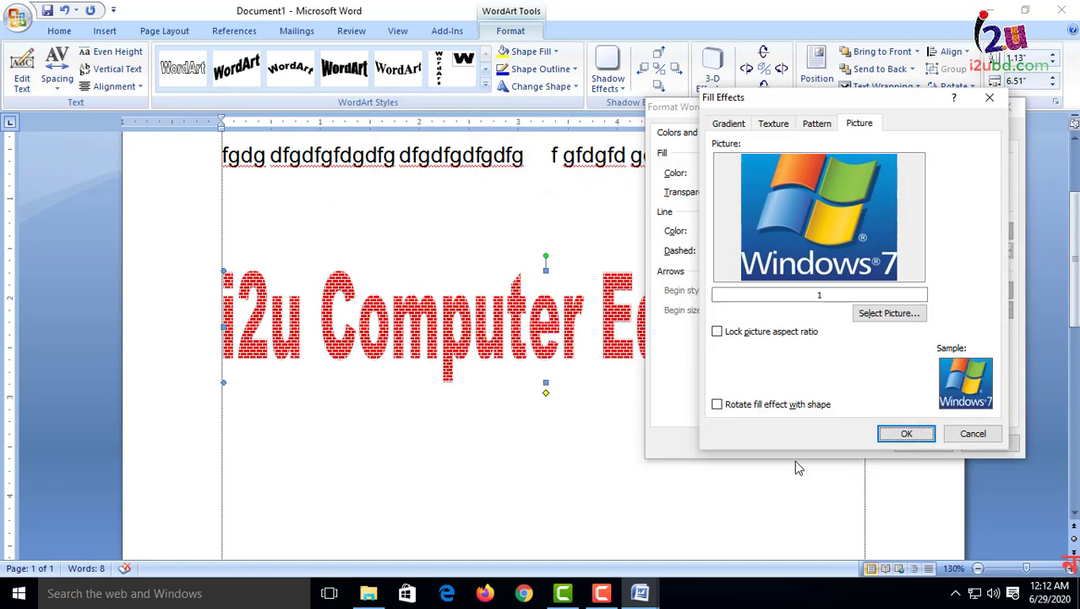
click(912, 441)
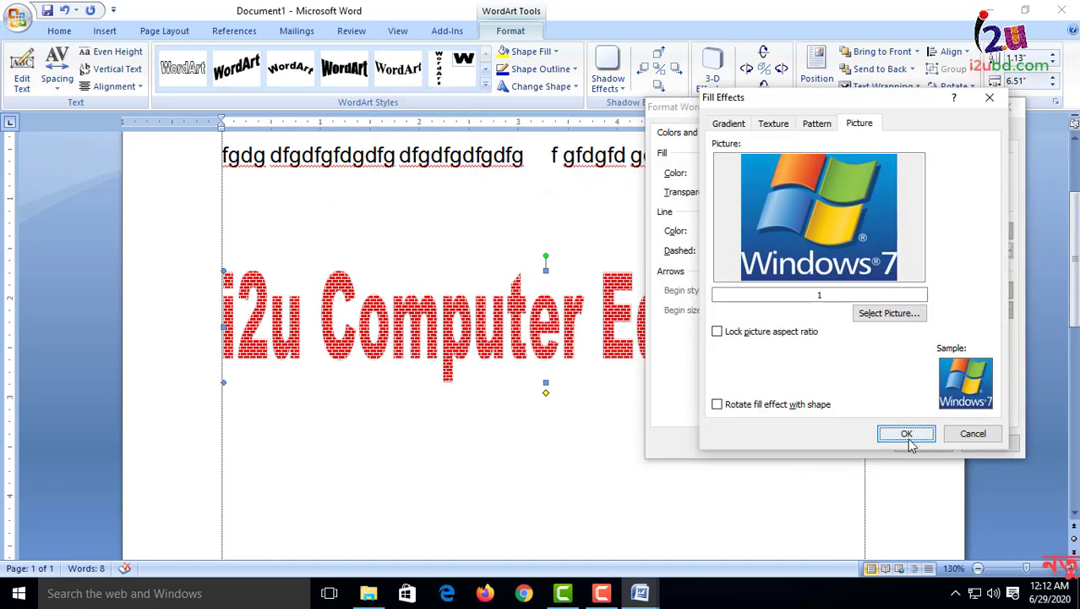
click(908, 436)
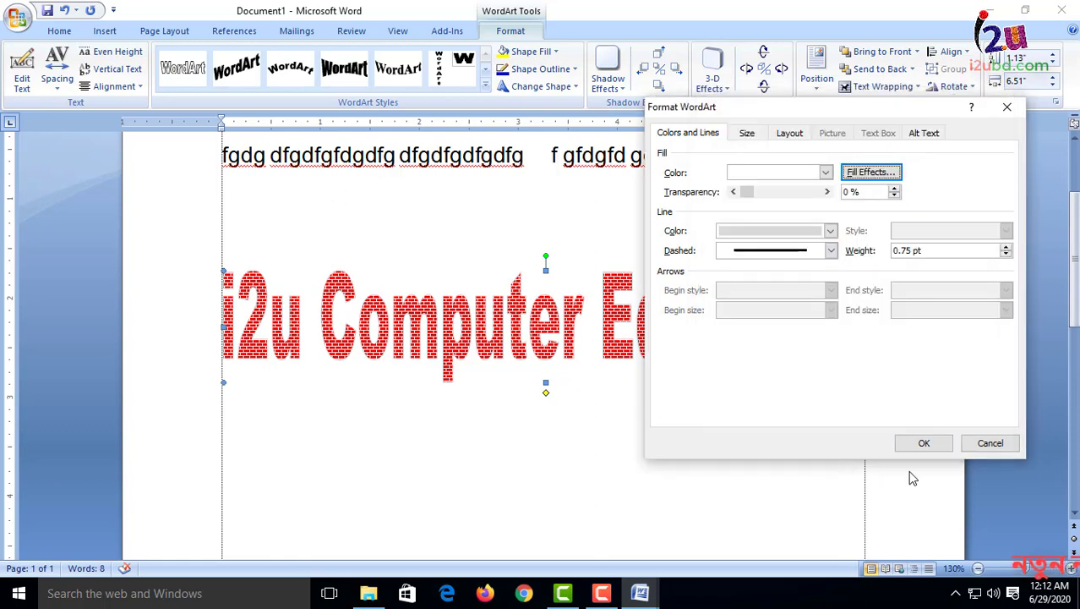
click(927, 446)
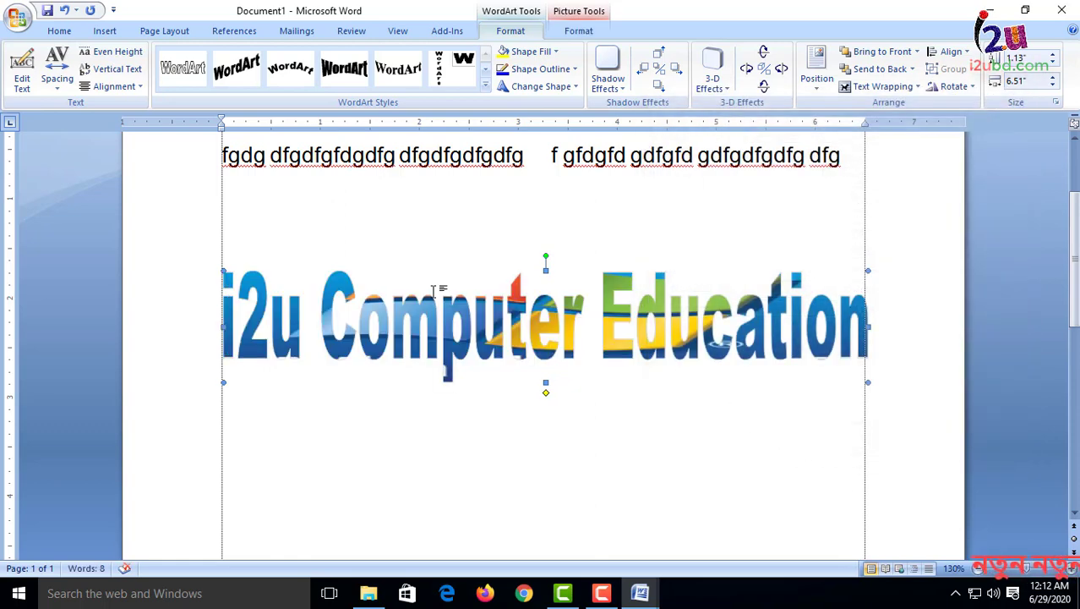